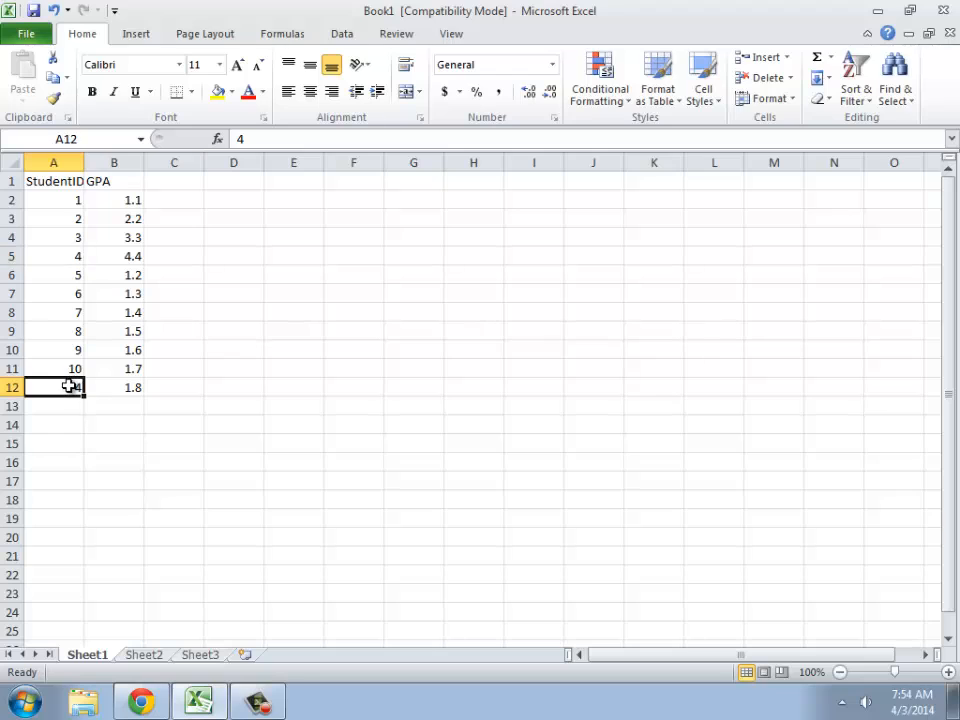
- Compare the GPA values in B5 and B12 for the duplicated student ID on Sheet1
left_click(125, 256)
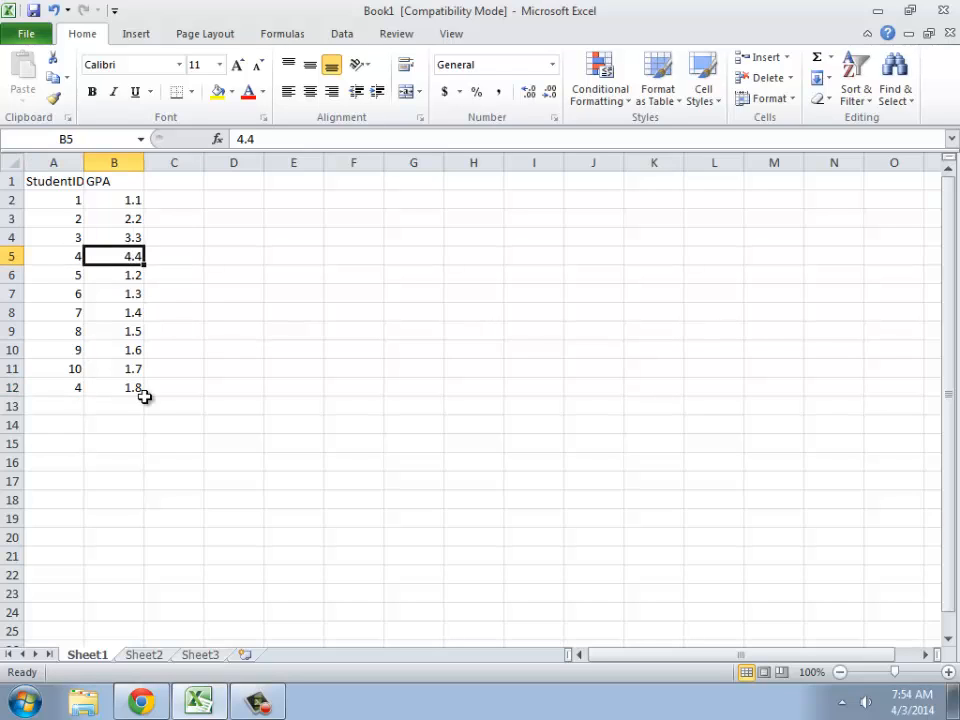
left_click(140, 390)
left_click(123, 252)
- Review the lookup IDs in column A of Sheet2
left_click(145, 656)
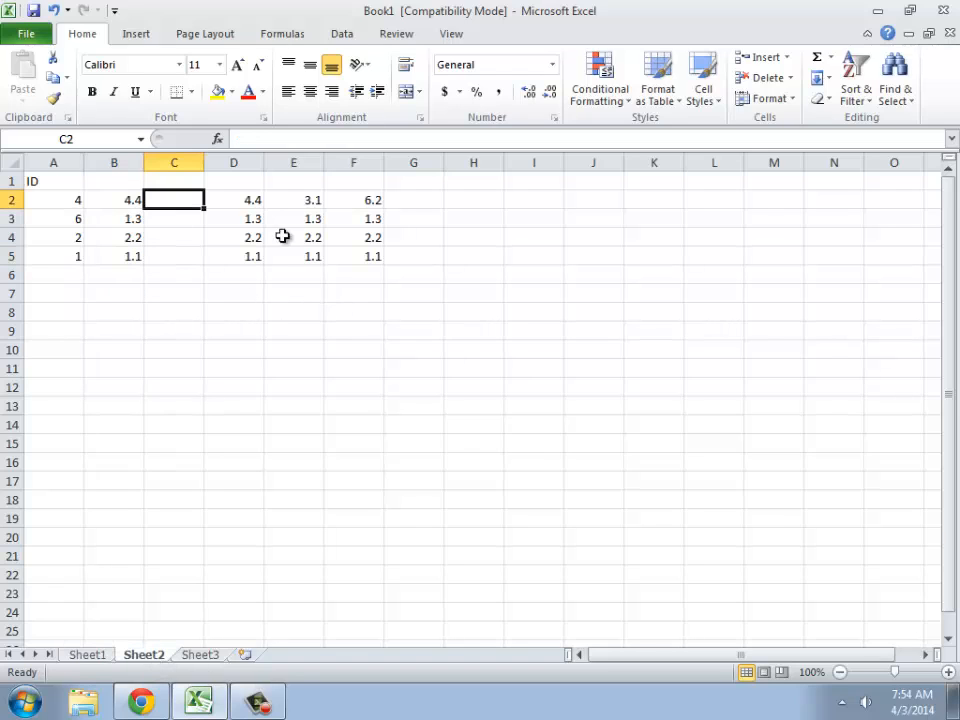
left_click(51, 197)
left_click(54, 224)
left_click(57, 256)
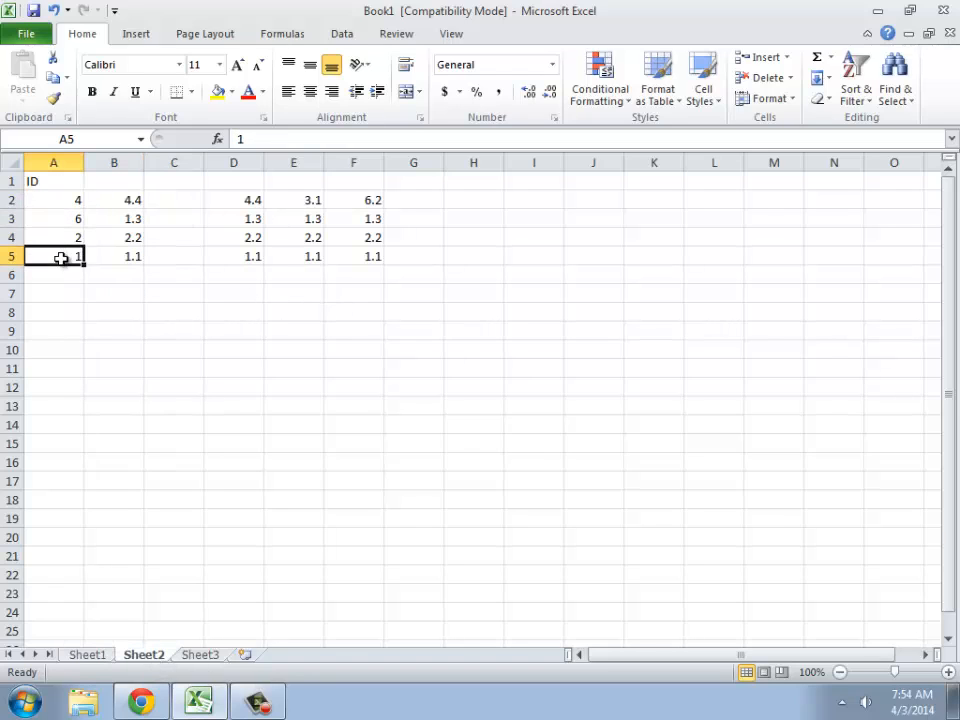
- Inspect the lookup value and table array arguments of the VLOOKUP formula in Sheet2's B2, leaving the formula unedited
left_click(127, 199)
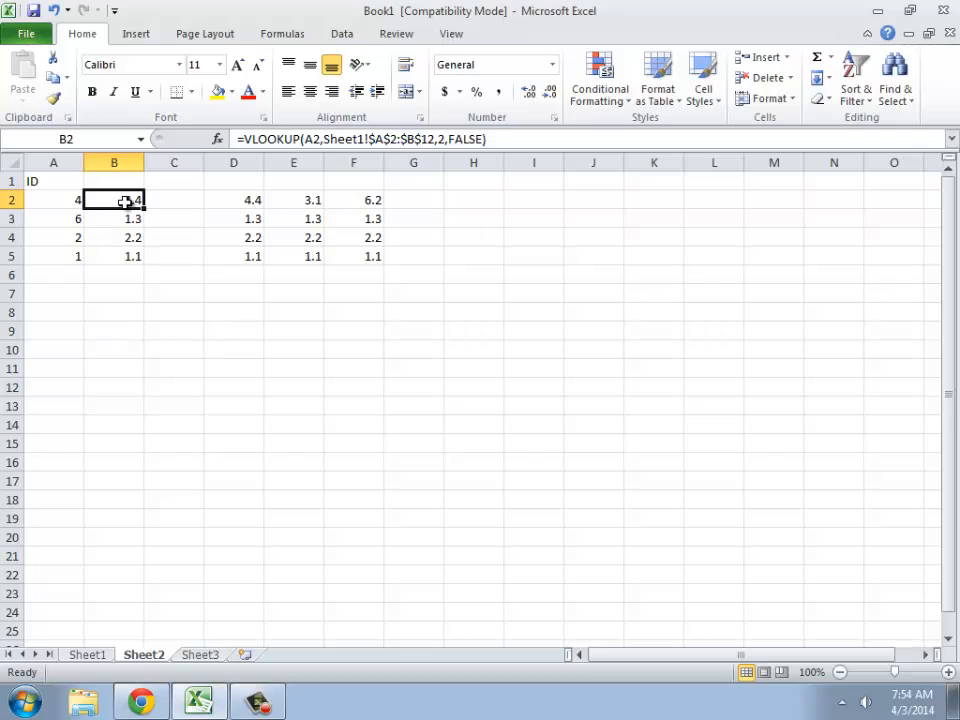
left_click(265, 139)
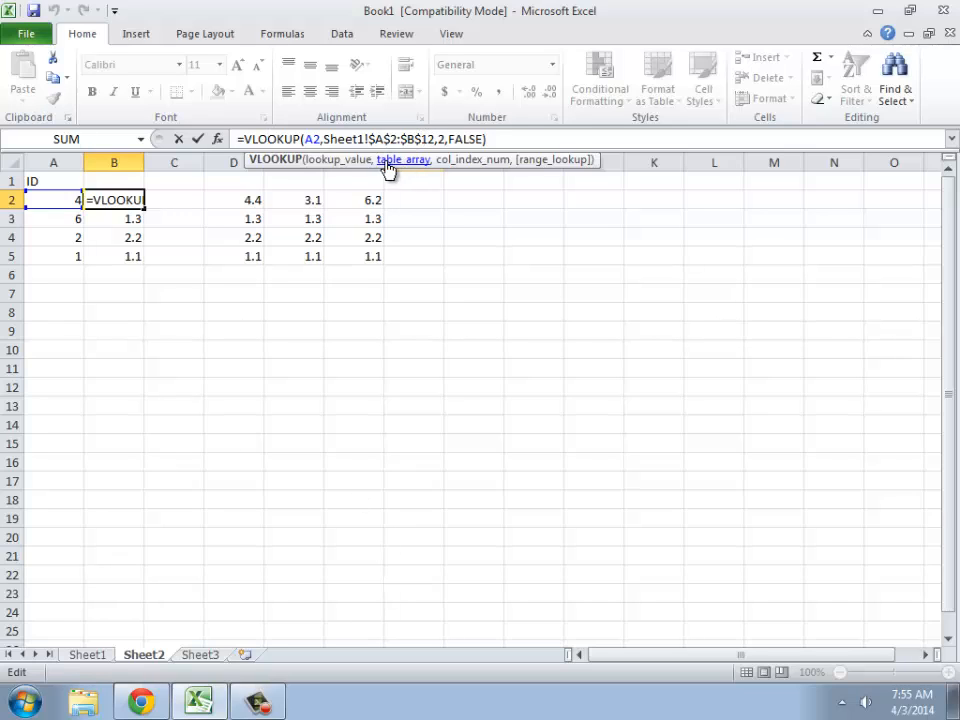
left_click(266, 139)
left_click(338, 139)
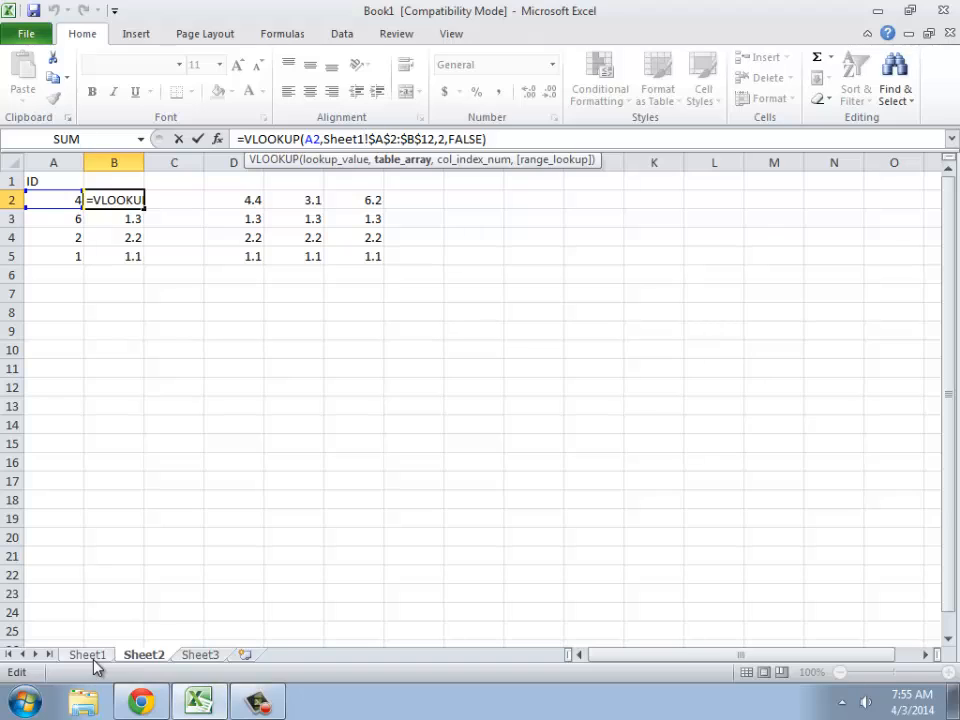
left_click_drag(369, 138, 393, 139)
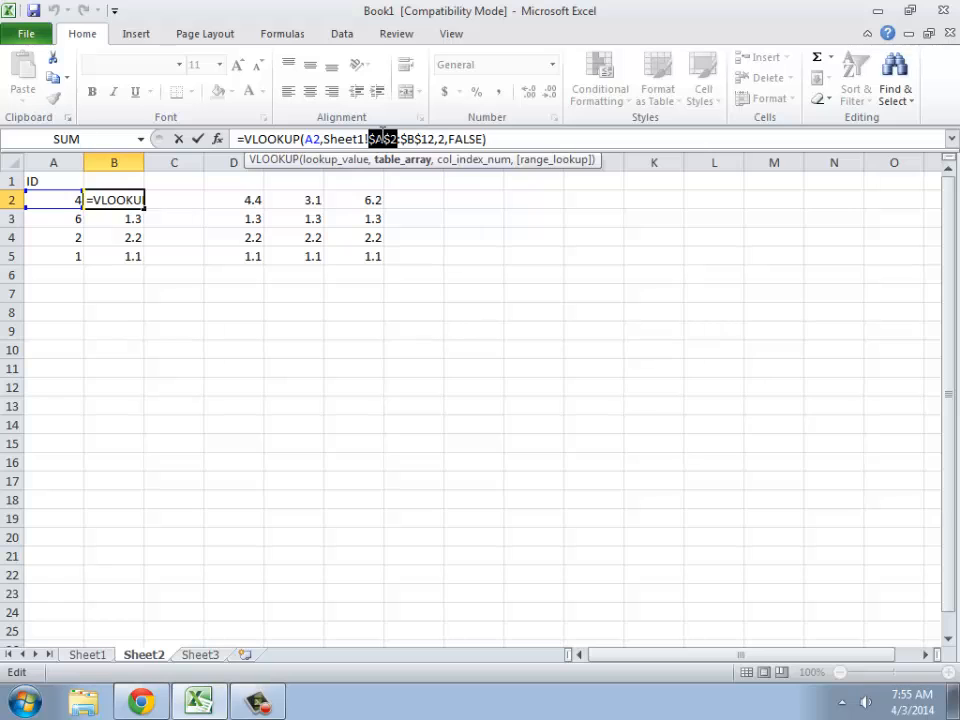
left_click(194, 217)
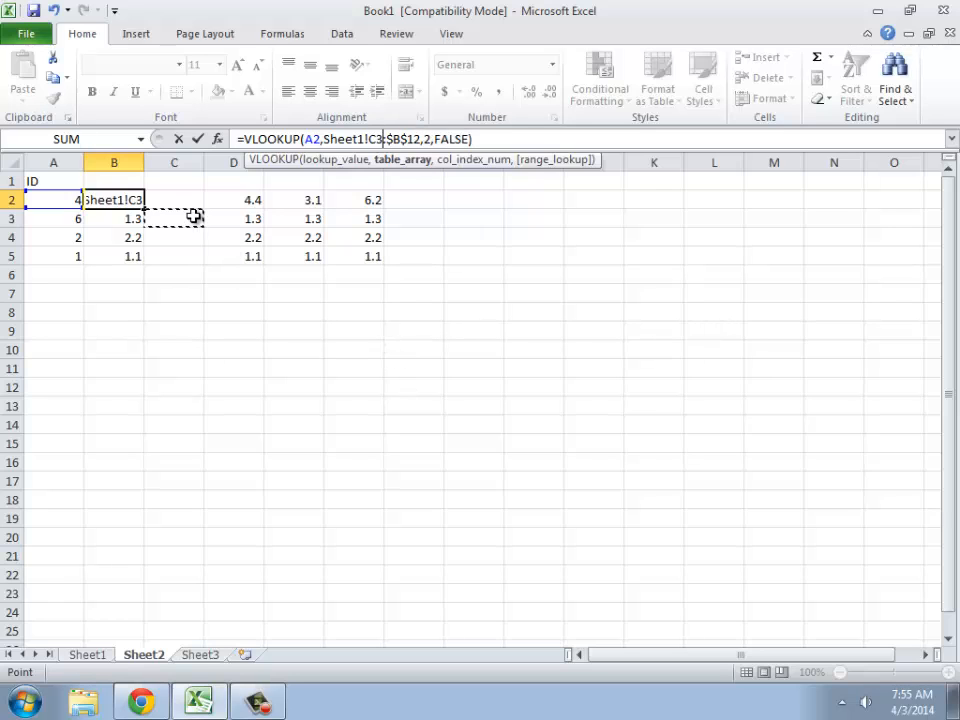
key("Escape")
left_click(189, 198)
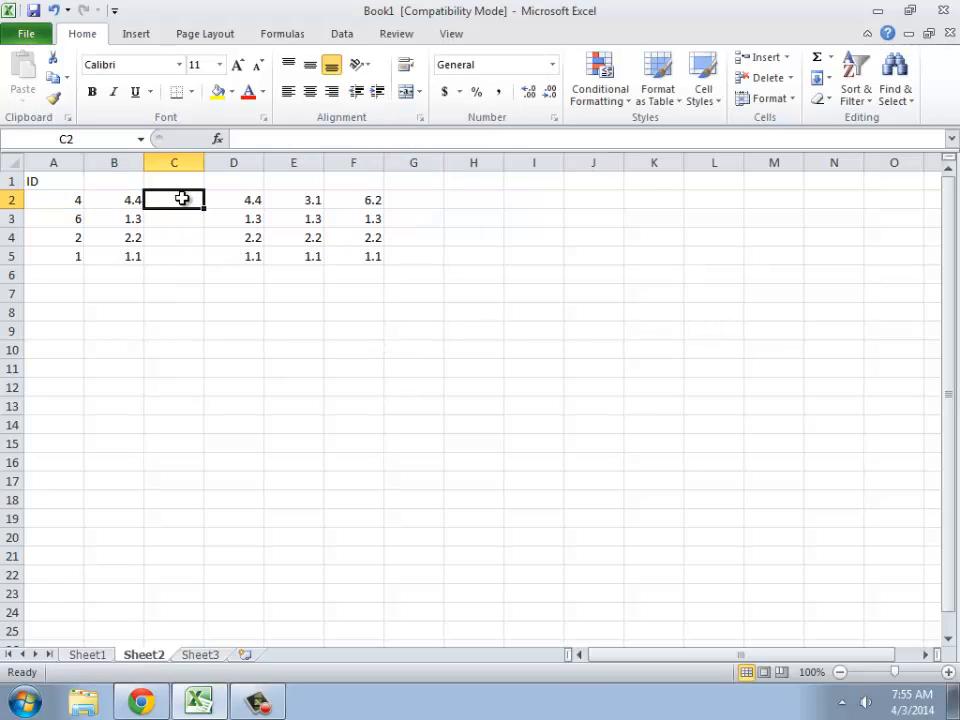
left_click_drag(202, 207, 199, 268)
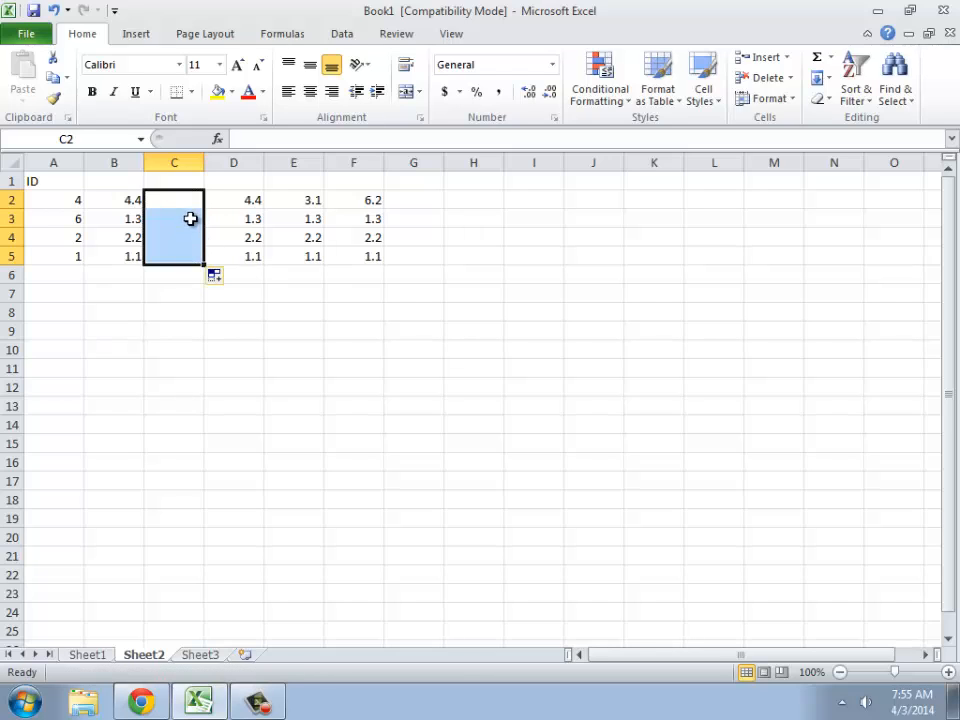
left_click(190, 198)
left_click(191, 219)
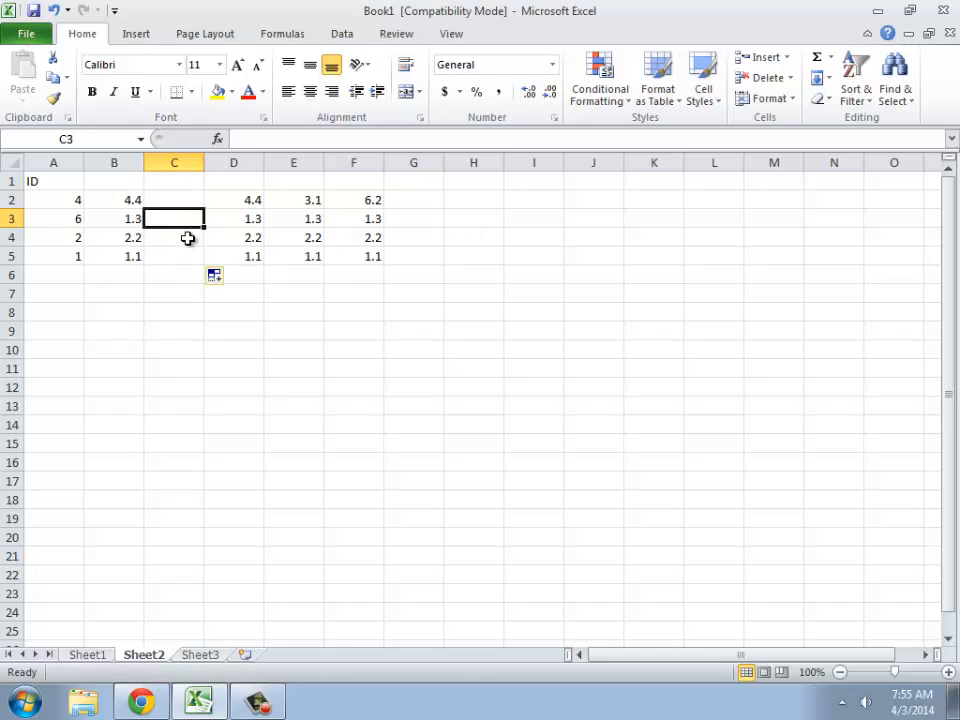
left_click(189, 238)
left_click(186, 258)
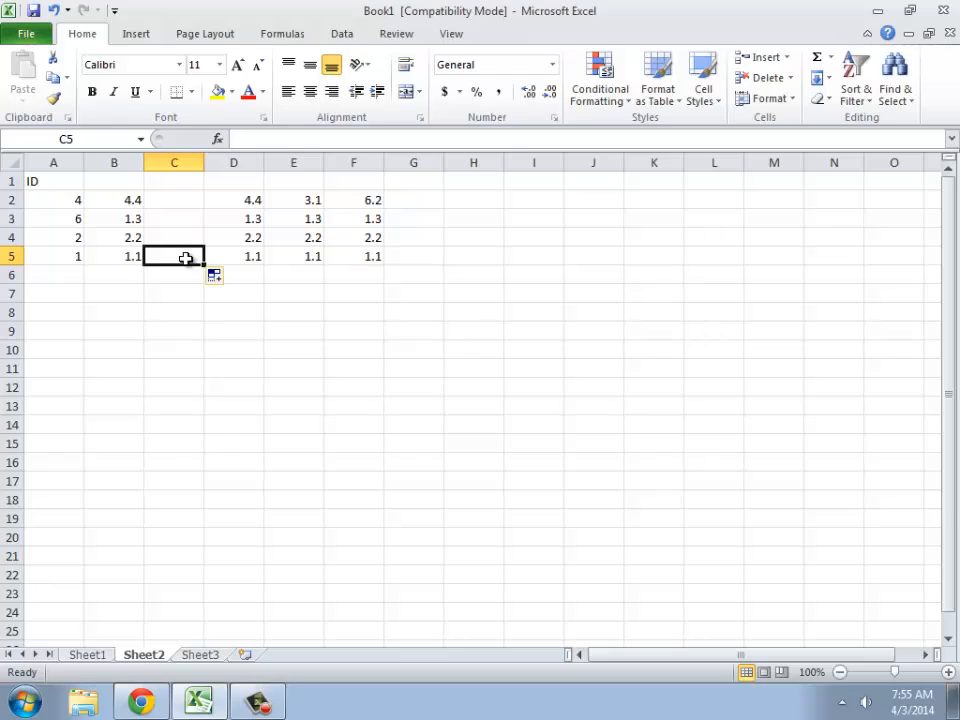
- Compare the absolute range $A$2:$B$12 in Sheet2's B2 formula with the student table A2:B12 on Sheet1
left_click(88, 655)
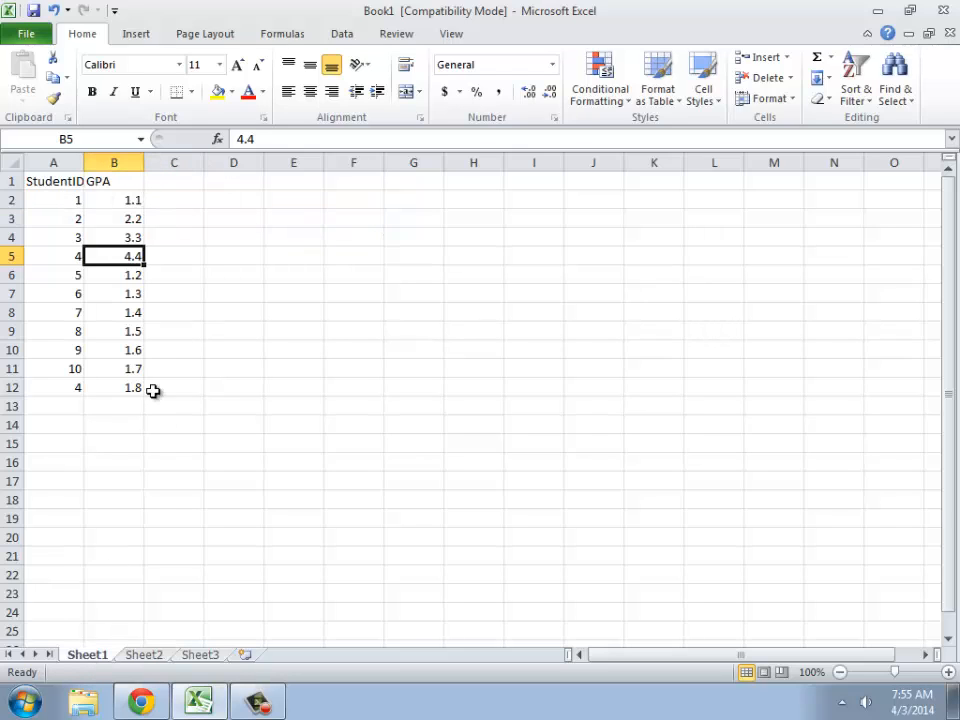
left_click(145, 656)
left_click(105, 200)
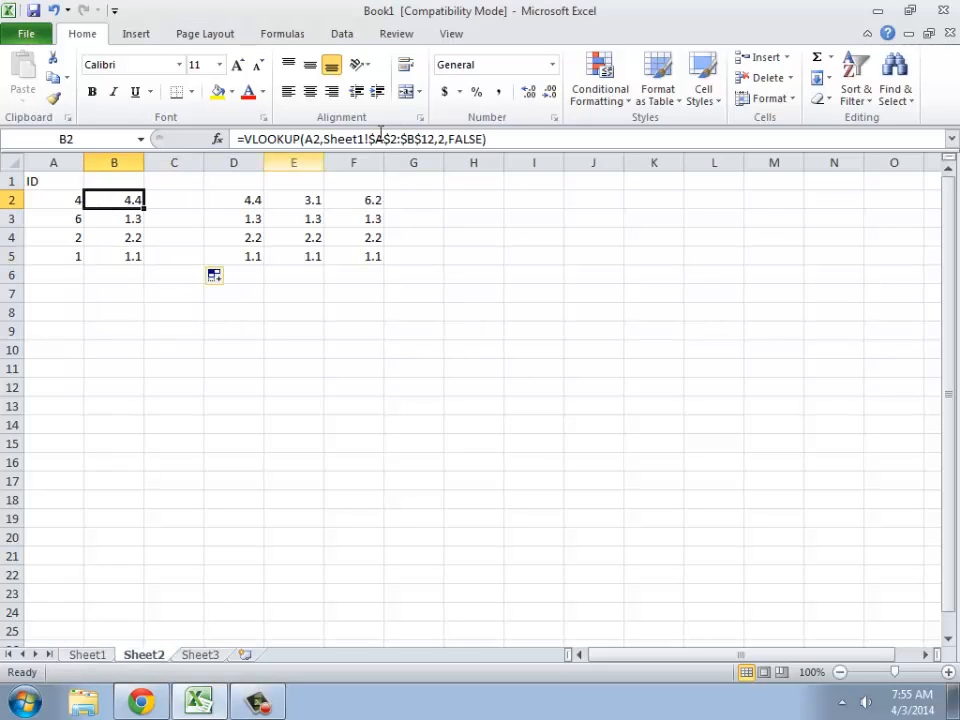
left_click_drag(371, 136, 381, 133)
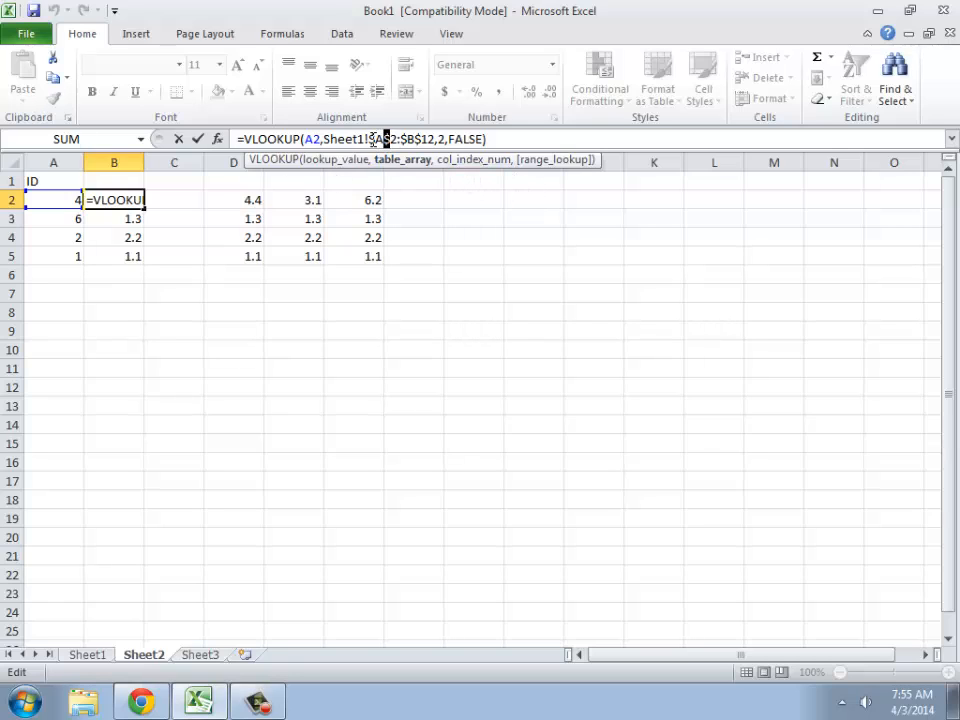
left_click_drag(376, 137, 420, 137)
left_click(87, 655)
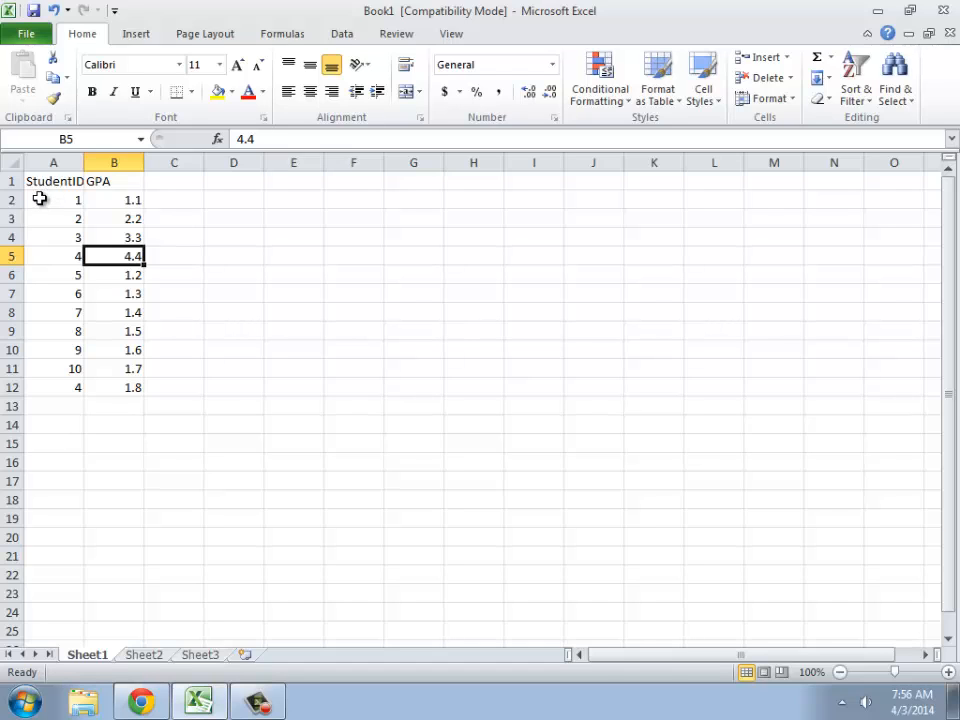
left_click_drag(71, 199, 124, 382)
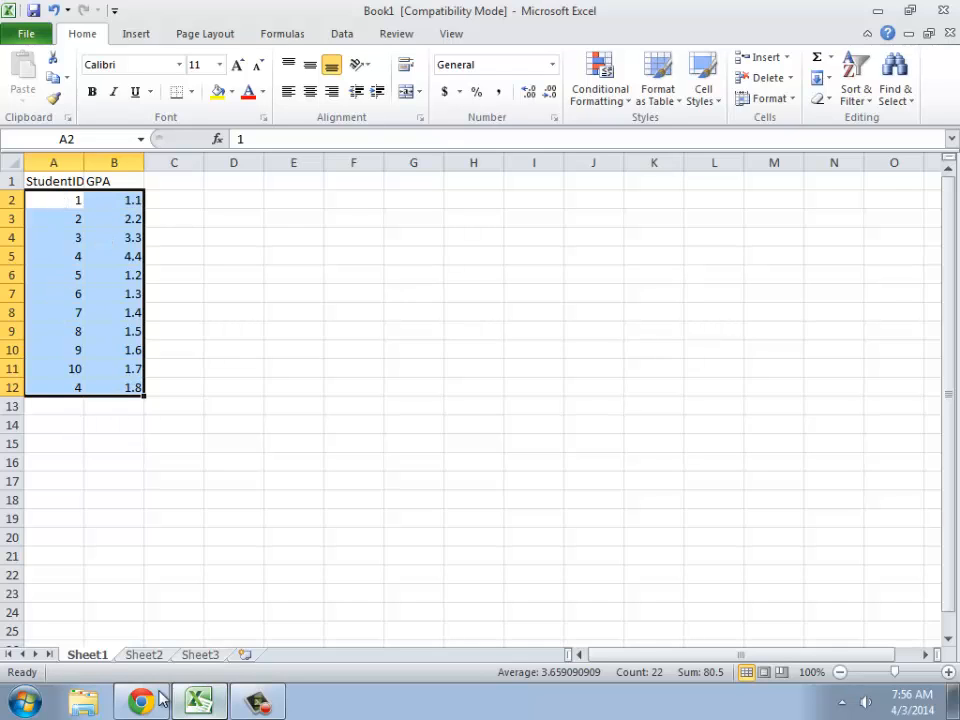
- Examine the column index argument of the VLOOKUP formula in Sheet2's B2 without changing it
left_click(154, 655)
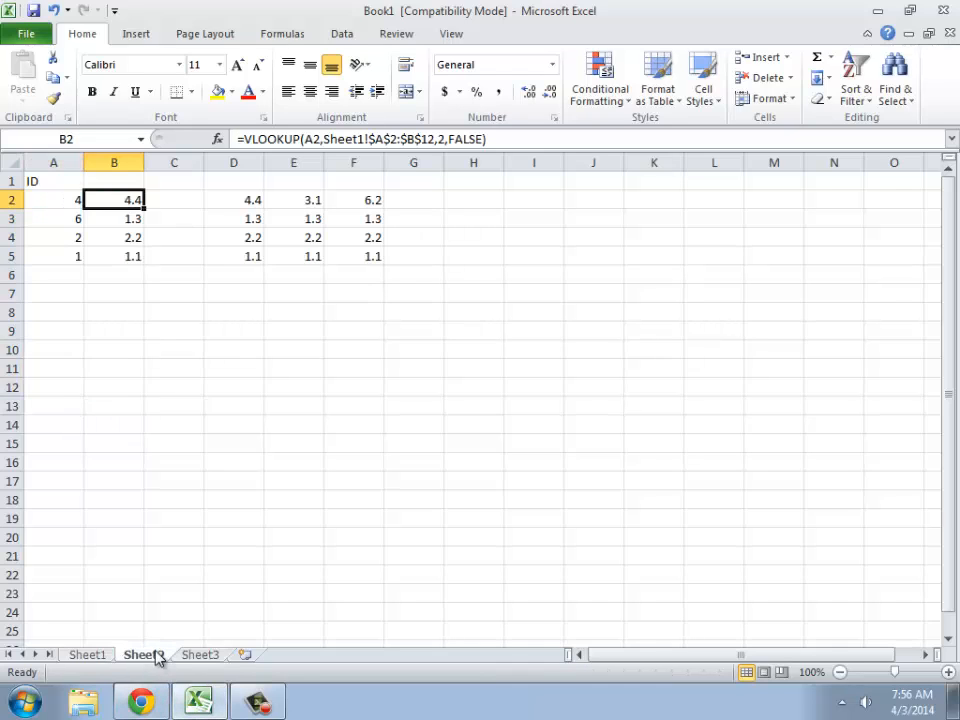
double_click(440, 140)
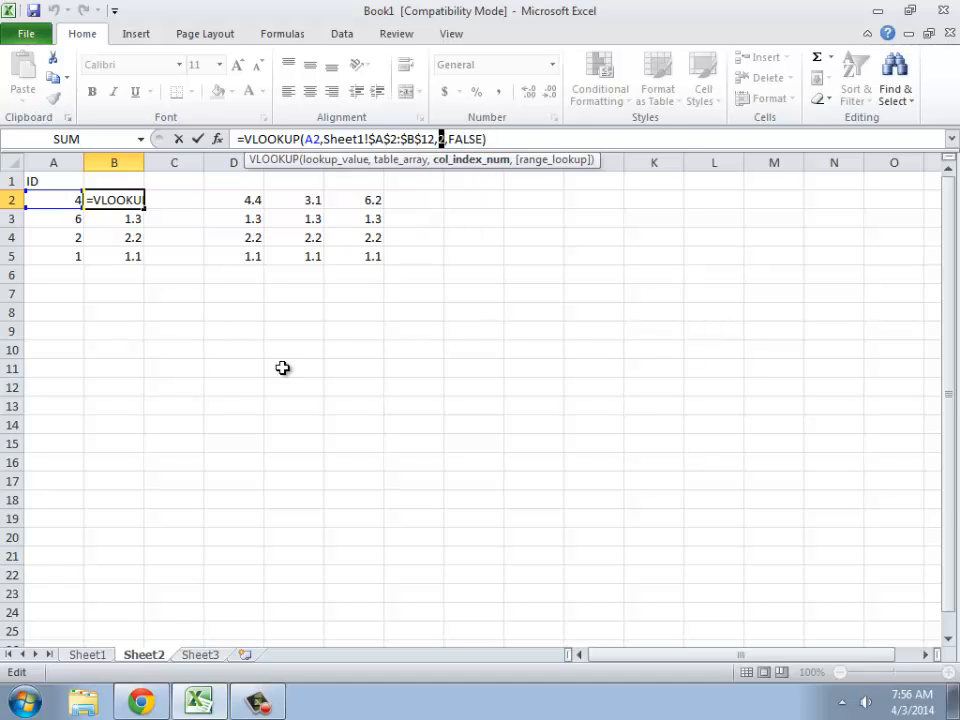
key("Escape")
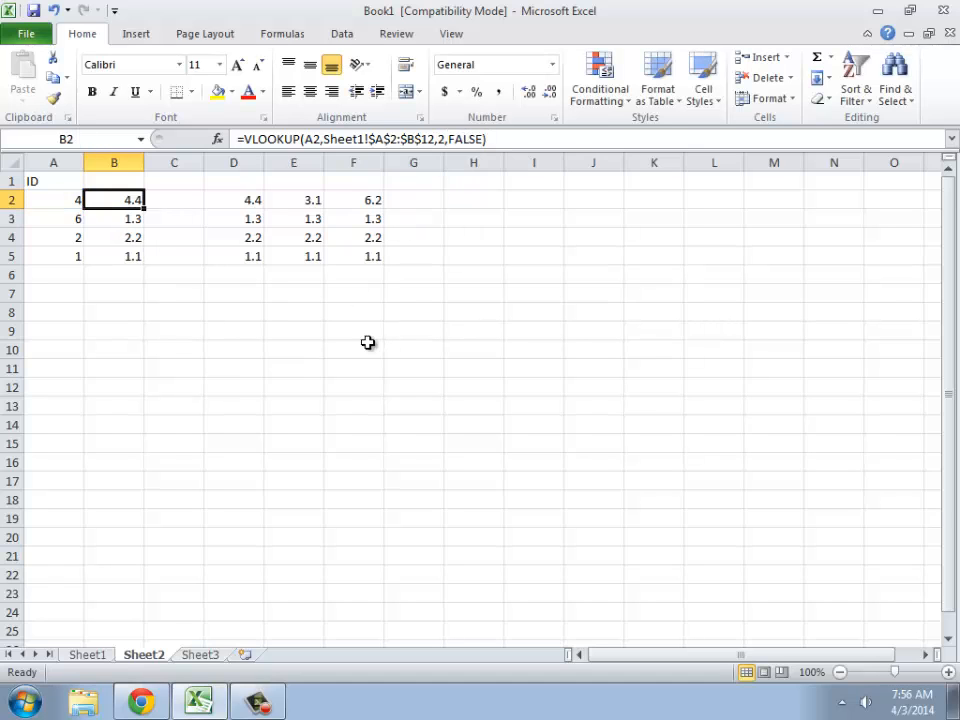
- Trace the ID in Sheet2's A2 to its first matching row and GPA on Sheet1
left_click(63, 200)
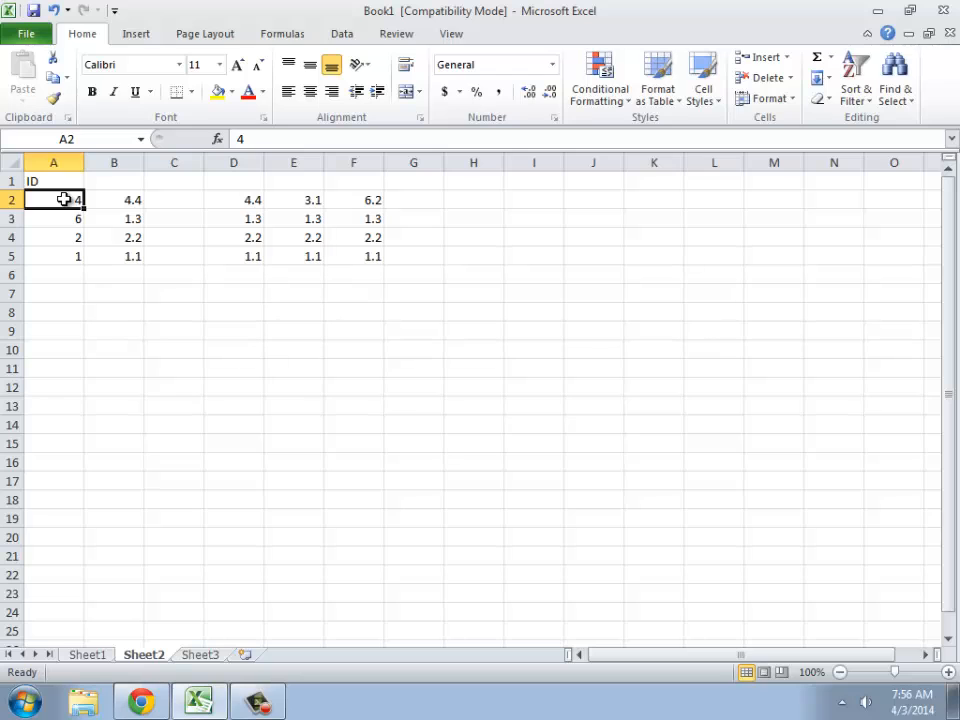
left_click(90, 654)
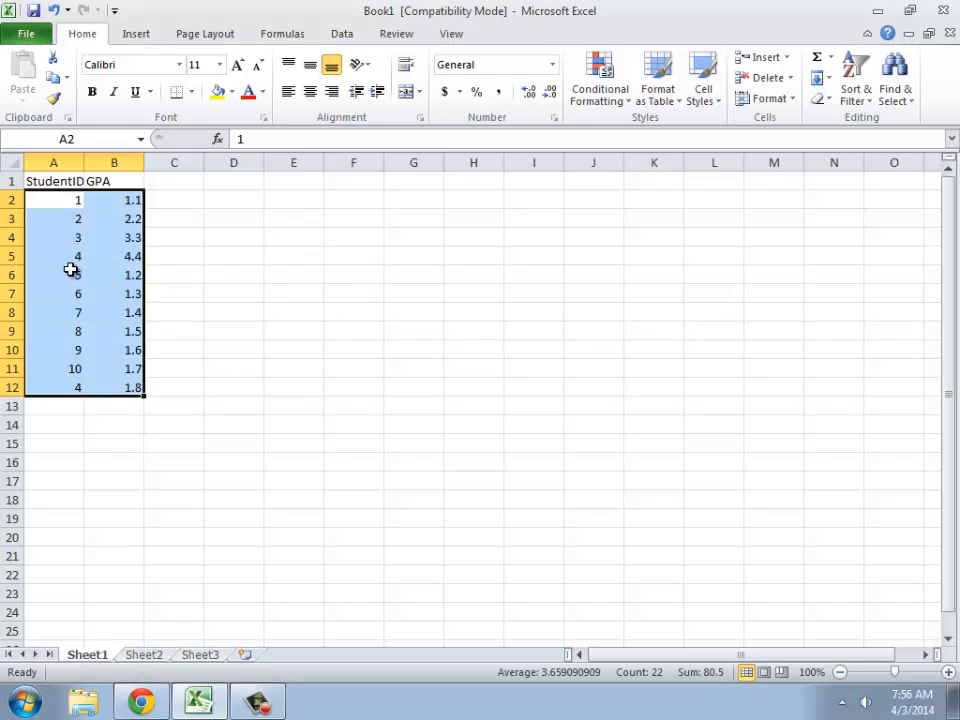
left_click(66, 257)
left_click_drag(154, 255, 129, 254)
left_click(129, 254)
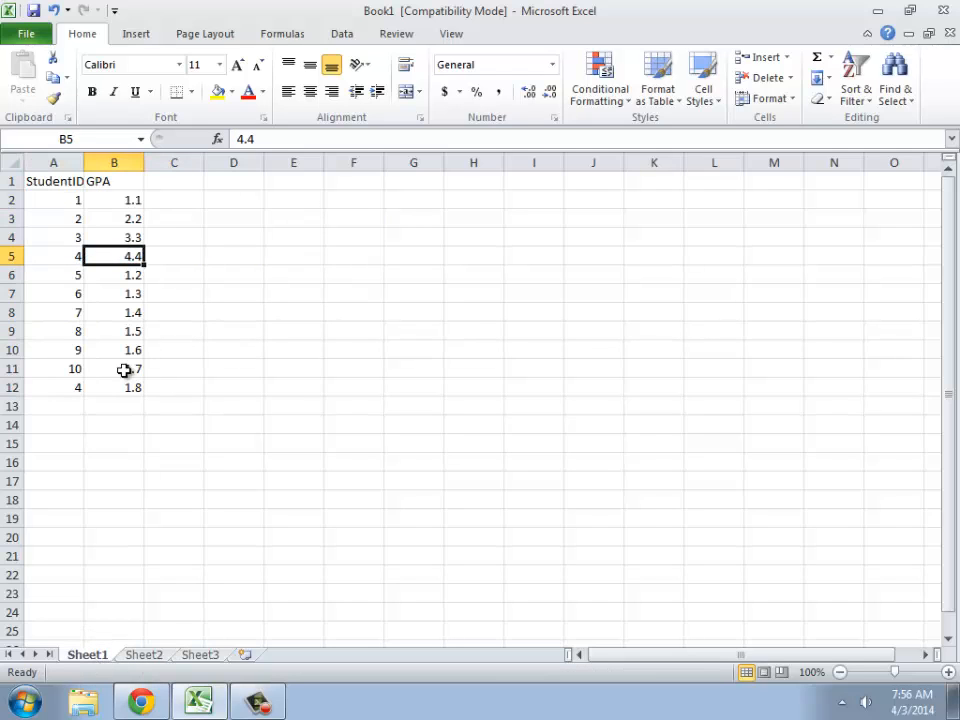
- Check the ID in Sheet2's A3 and its VLOOKUP result in B3 against the student table on Sheet1
left_click(146, 655)
left_click(77, 217)
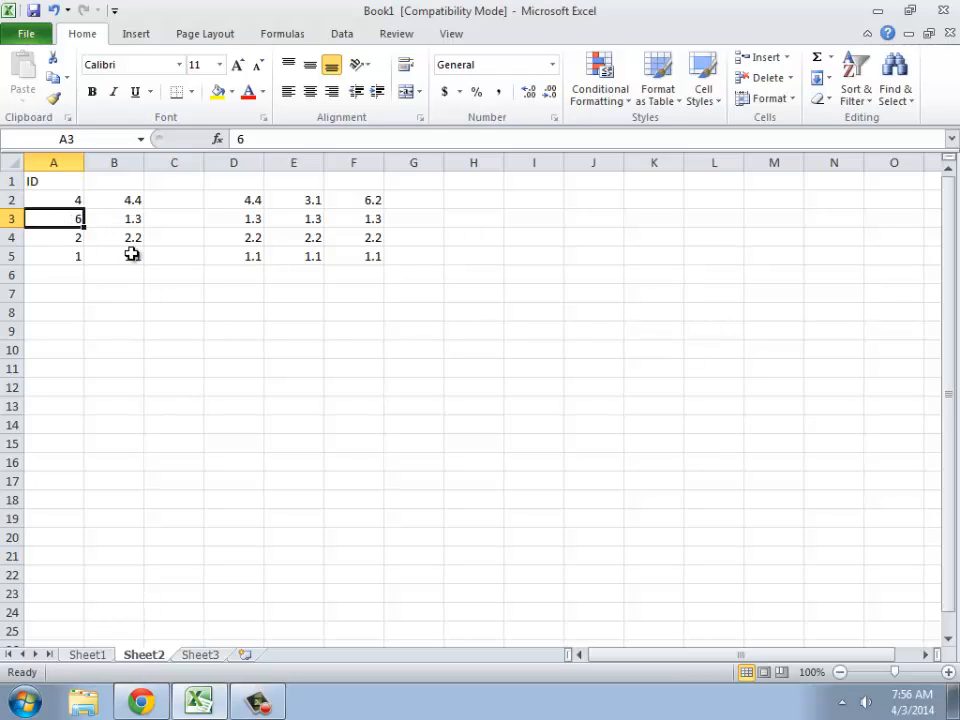
left_click(115, 219)
left_click(89, 655)
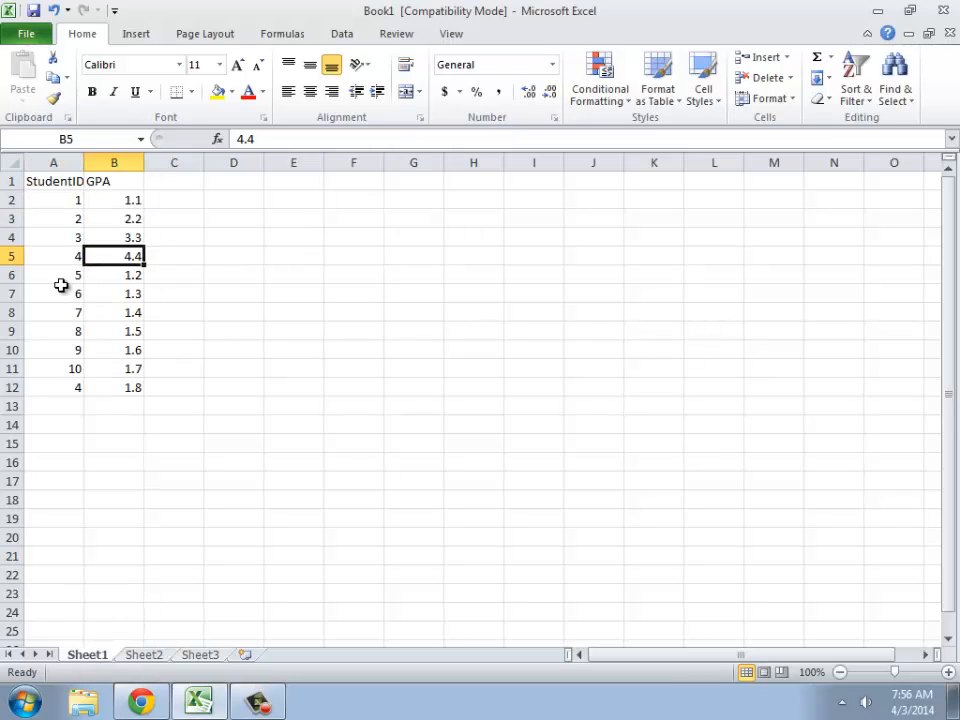
- Inspect the lookup value argument A2 in the VLOOKUP formula of Sheet2's B2, keeping the formula as it is
left_click(148, 656)
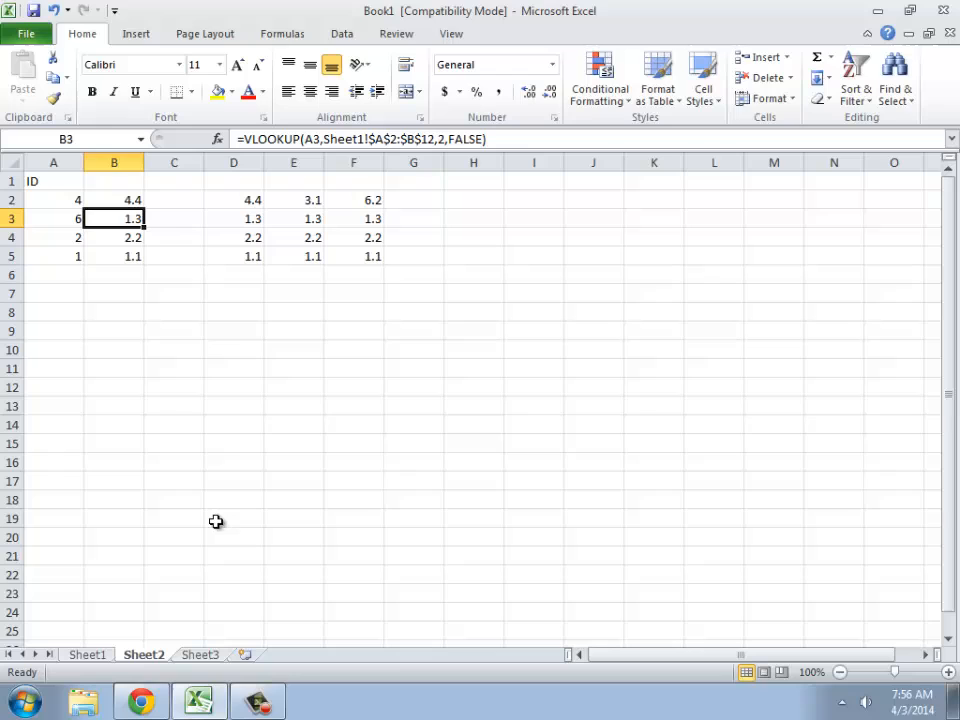
left_click(107, 199)
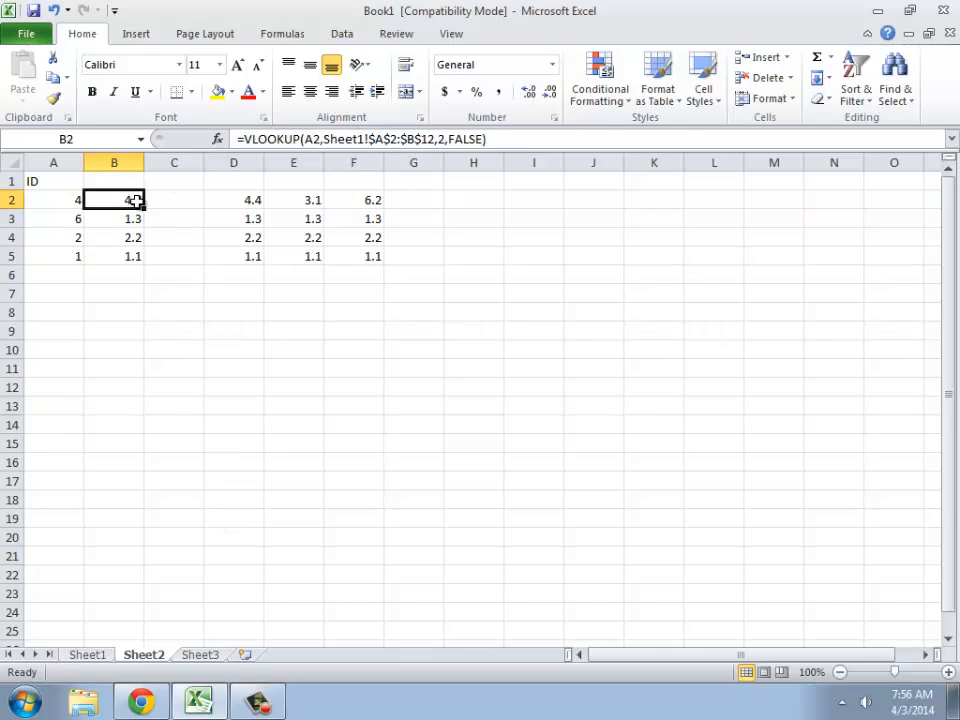
double_click(307, 138)
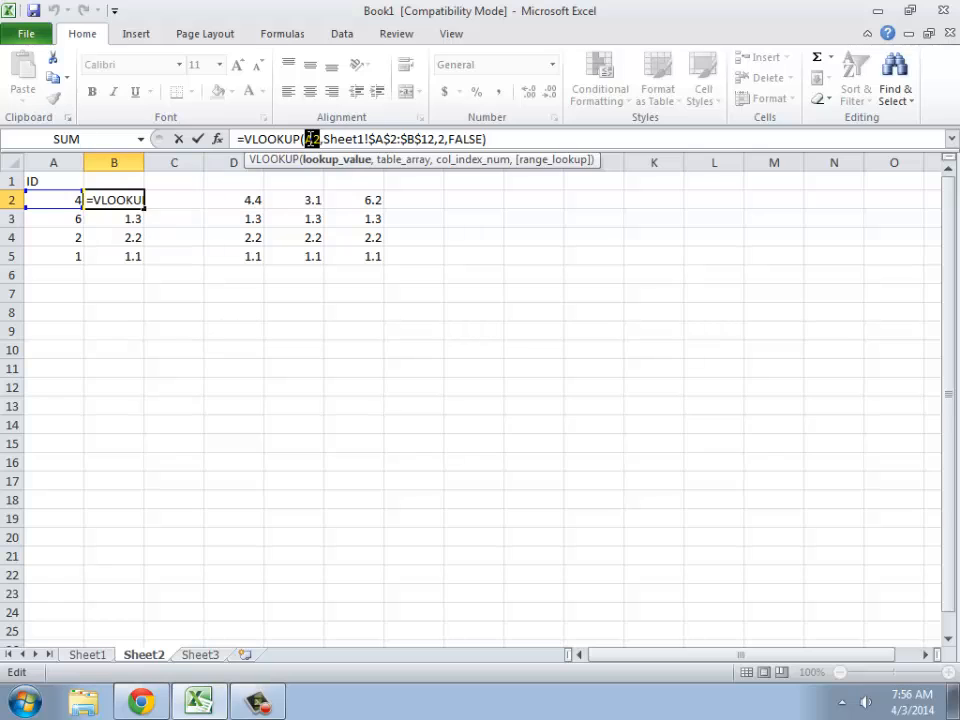
key("ctrl+Return")
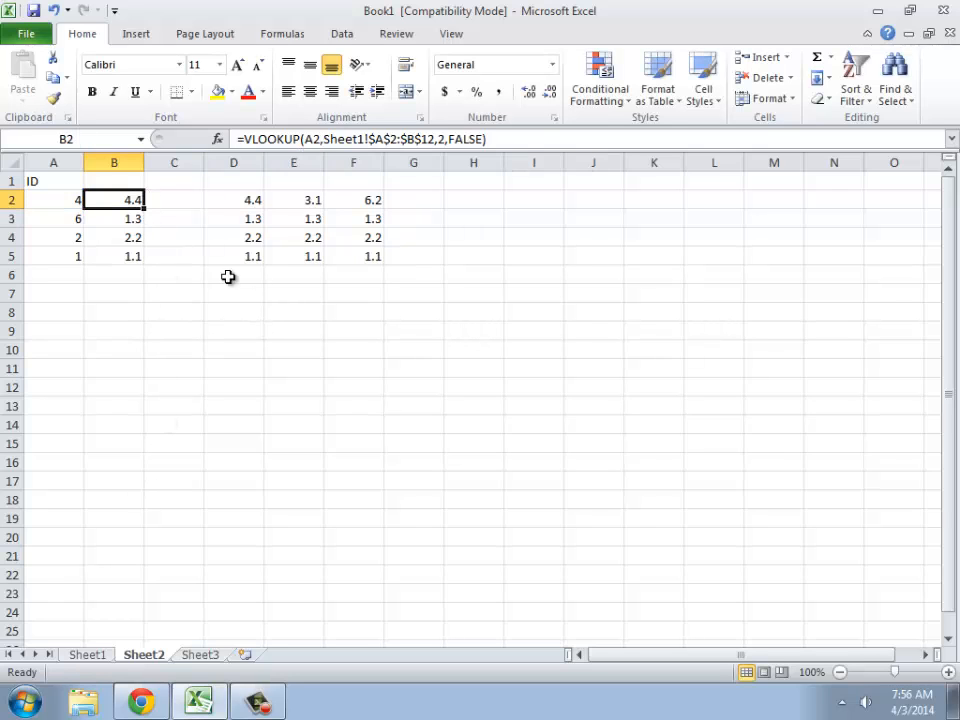
- Match the ID in Sheet2's A2 with Sheet1's row 5, and compare the GPA values in B5 and B12
left_click(52, 199)
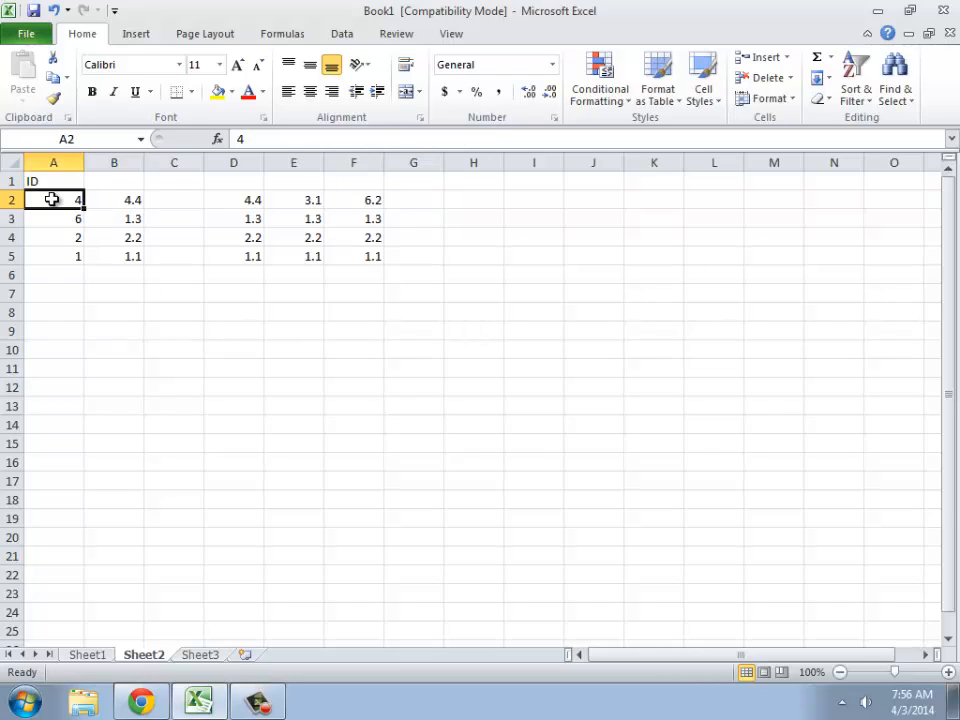
left_click(94, 657)
left_click(76, 256)
left_click(124, 259)
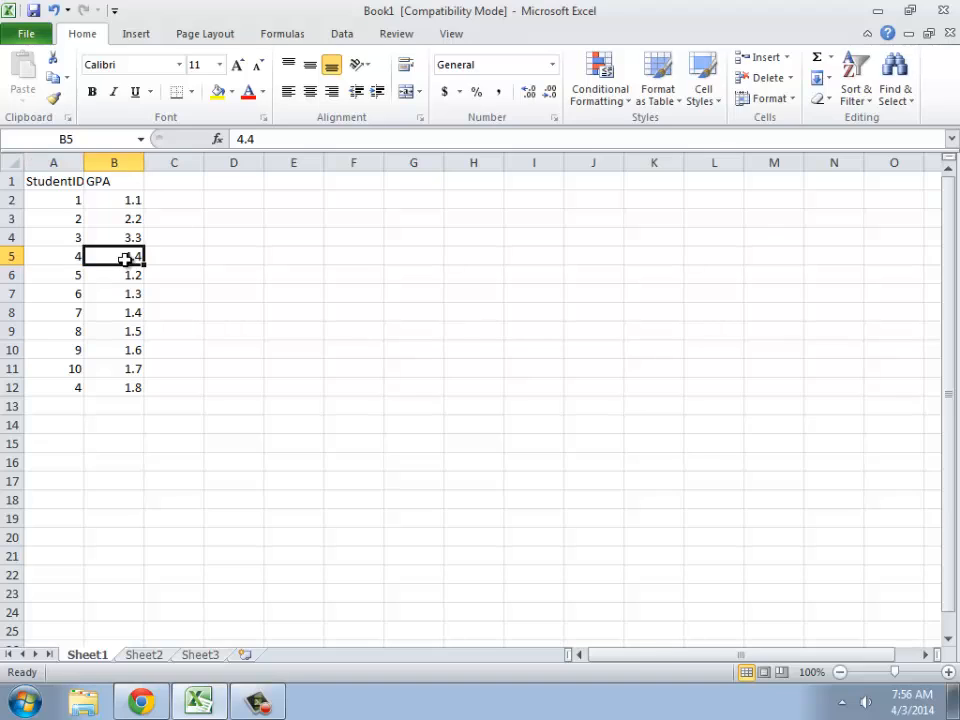
left_click(131, 387)
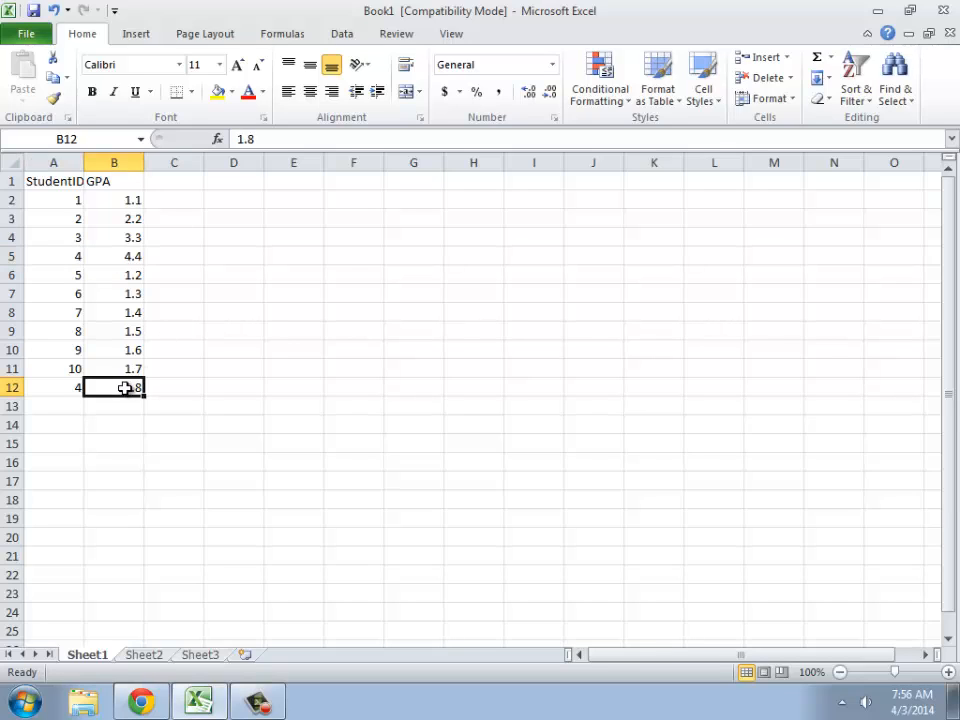
left_click(130, 256)
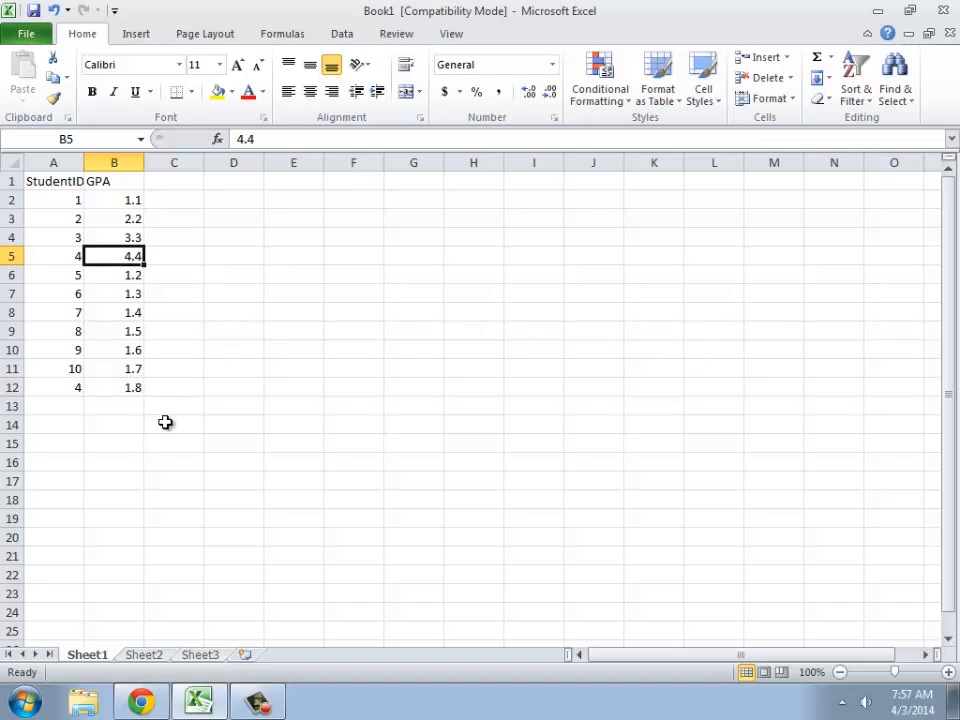
- Select the duplicated student's two records on Sheet1 in turn, A5:B5 and A12:B12, for comparison
left_click(60, 256)
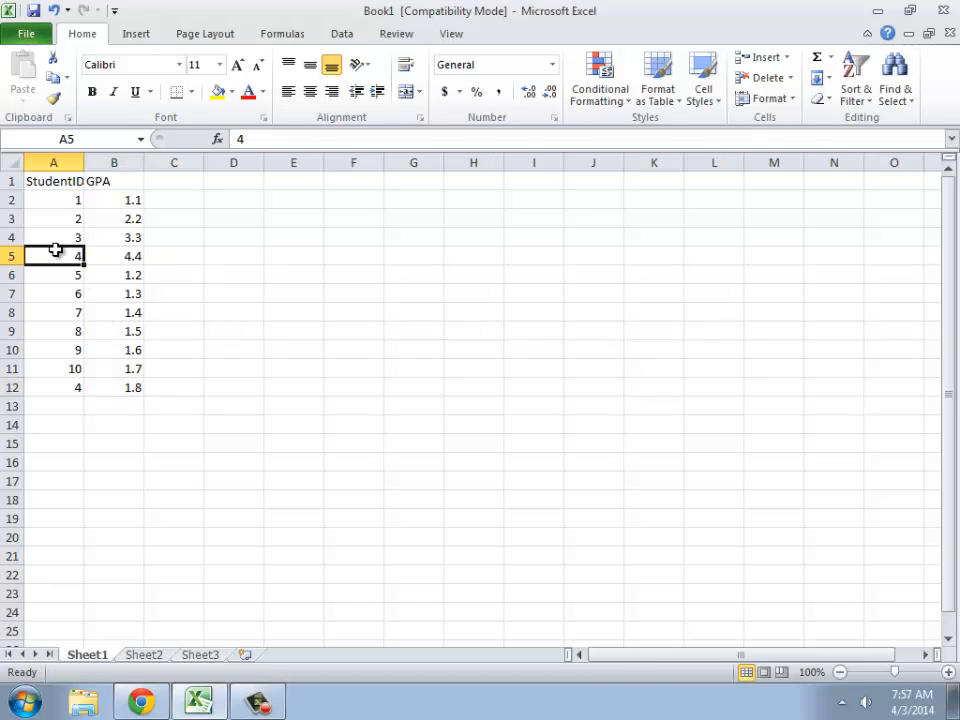
left_click(124, 256, "shift")
left_click(43, 376)
left_click_drag(58, 387, 120, 388)
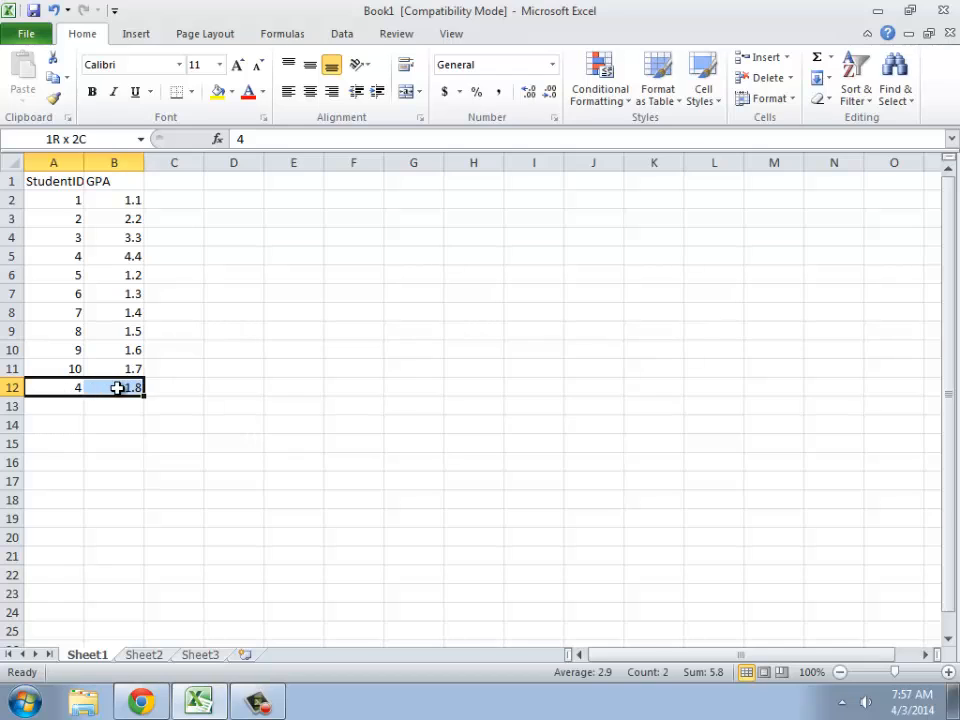
- Select the duplicated student's first record A5:B5 on Sheet1, and open the AVERAGEIFS formula in Sheet2's E2 for inspection
left_click(73, 258)
left_click_drag(122, 258, 141, 260)
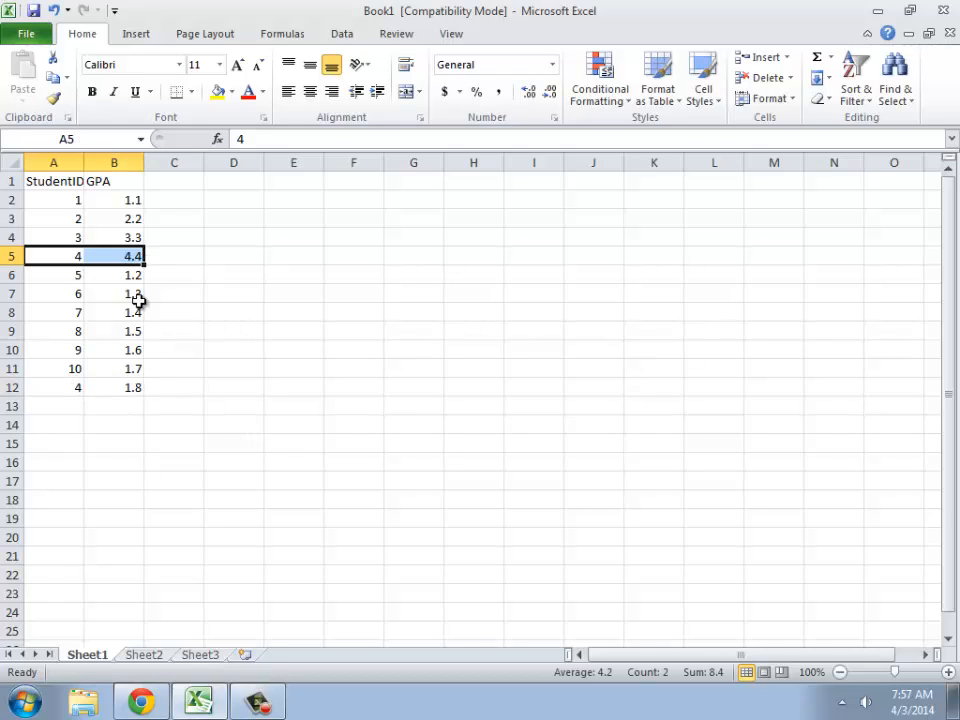
left_click(143, 655)
left_click(302, 197)
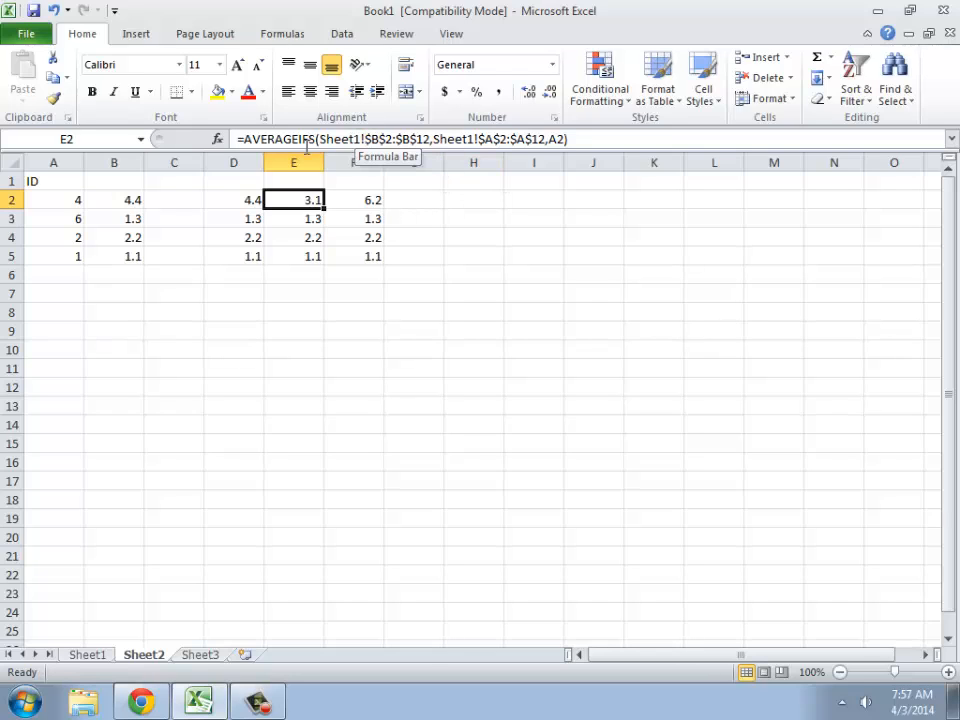
left_click(341, 138)
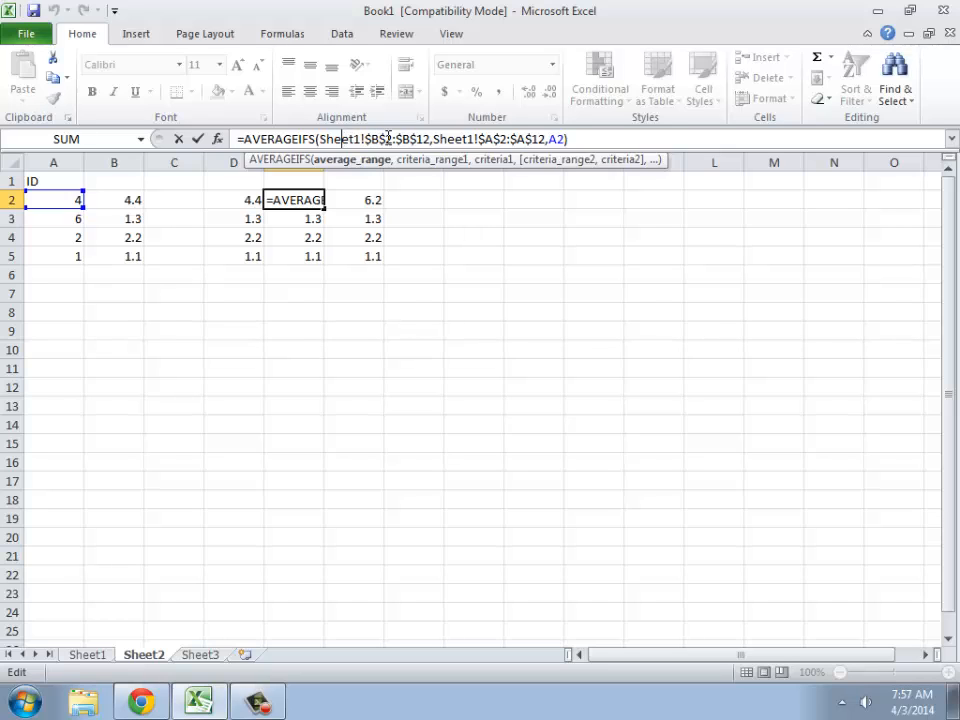
- Match the average range argument $B$2:$B$12 of the AVERAGEIFS formula in Sheet2's E2 with the GPA cells B2:B12 on Sheet1
left_click(86, 655)
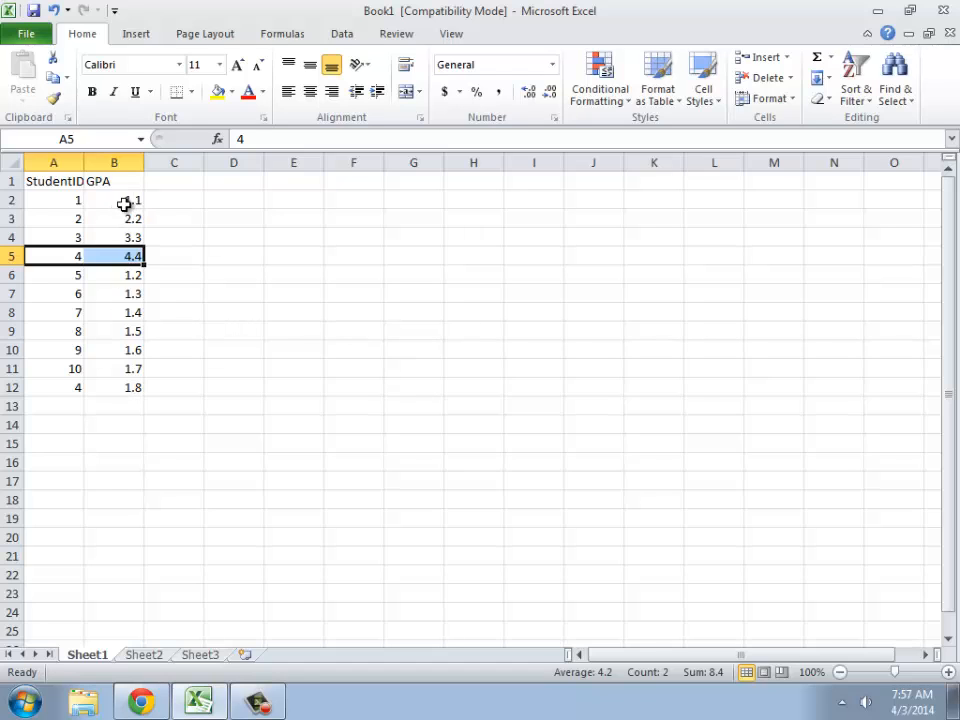
left_click_drag(122, 201, 130, 387)
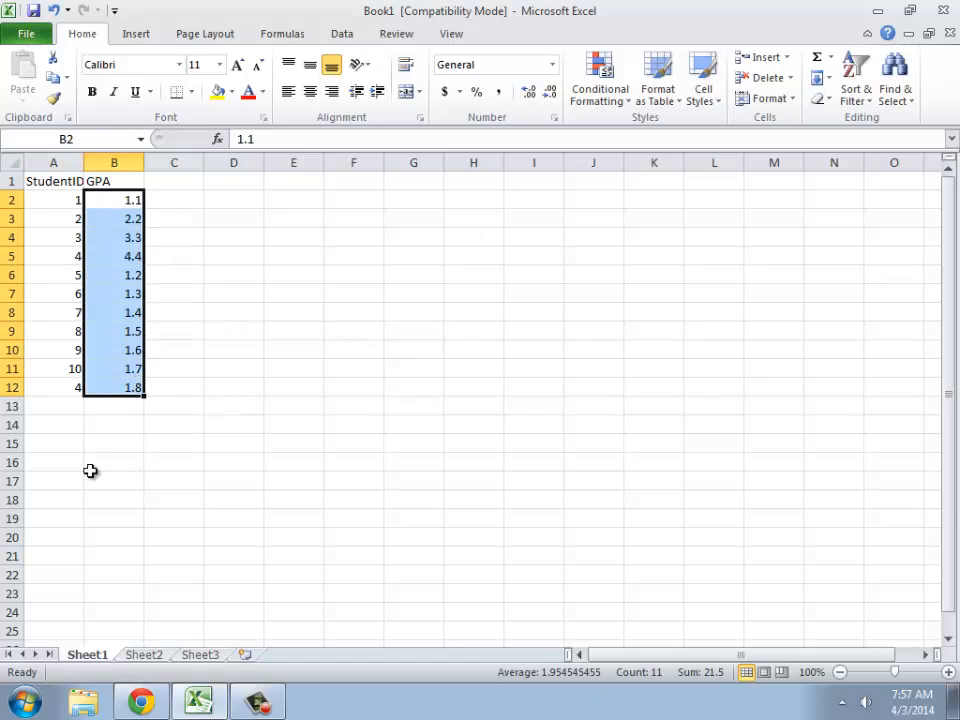
left_click(146, 658)
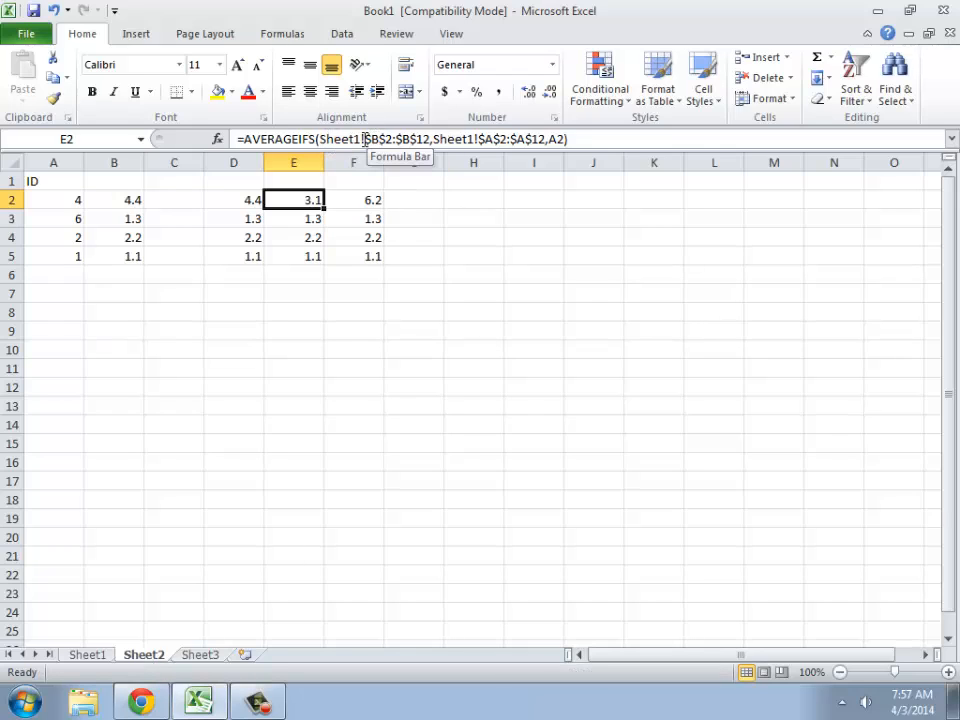
left_click_drag(366, 139, 430, 139)
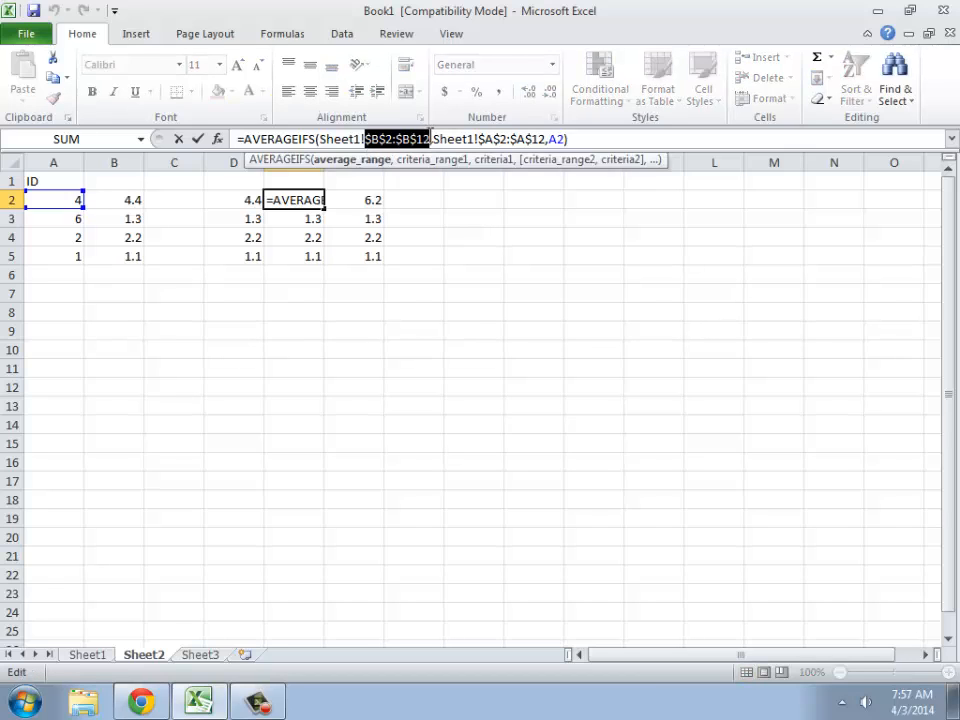
key("Escape")
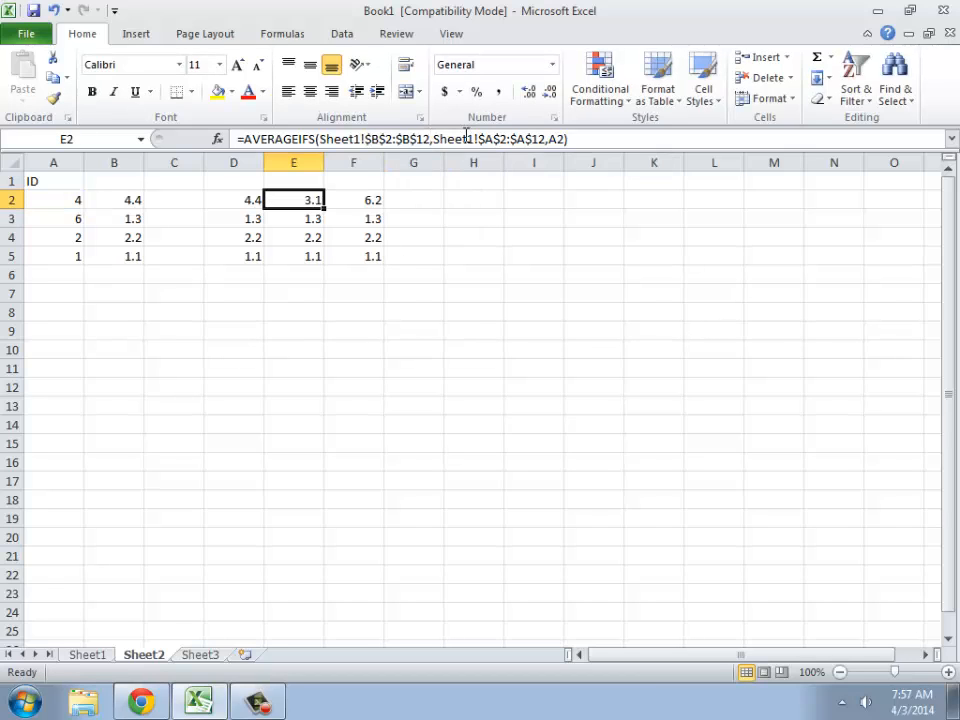
- Match the criteria range argument Sheet1!$A$2:$A$12 in E2's AVERAGEIFS formula with the StudentID cells A2:A12 on Sheet1
left_click_drag(433, 139, 546, 139)
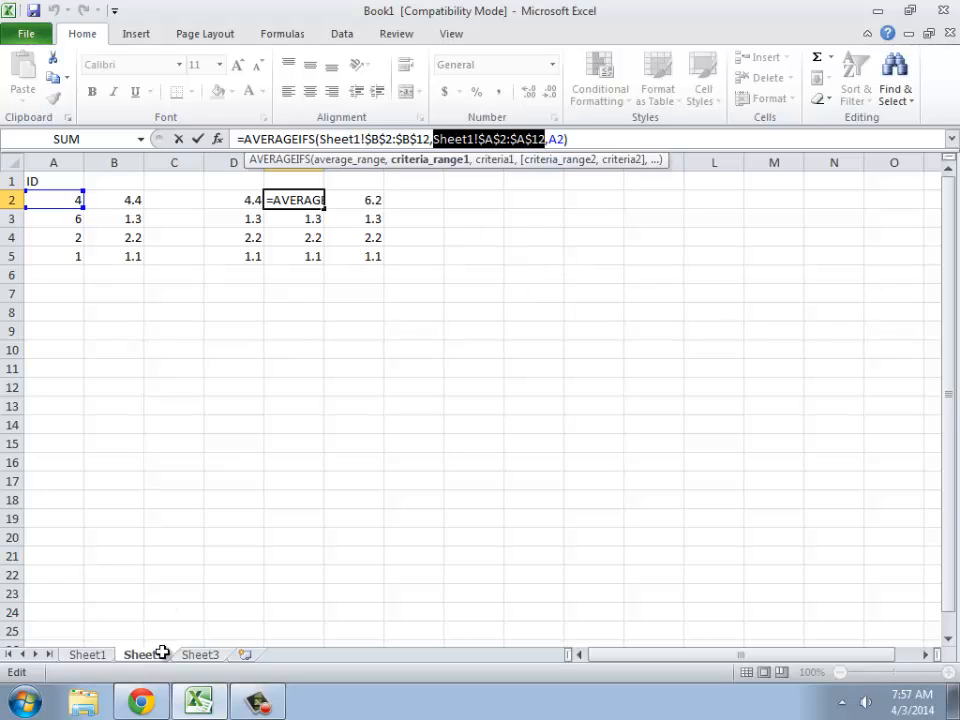
key("Escape")
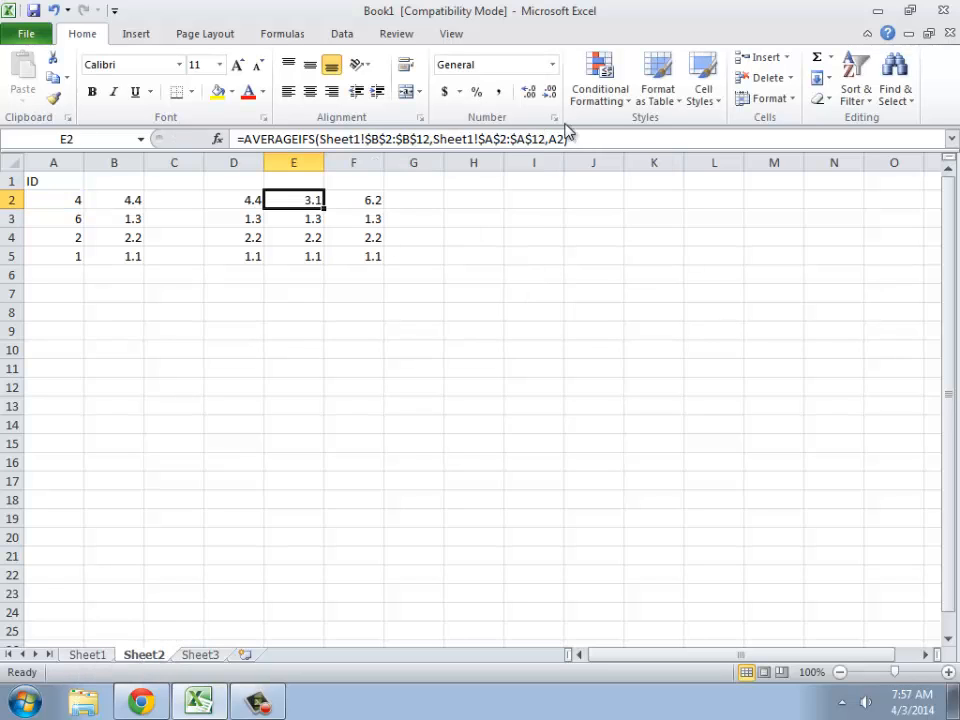
left_click(92, 655)
left_click_drag(49, 197, 41, 395)
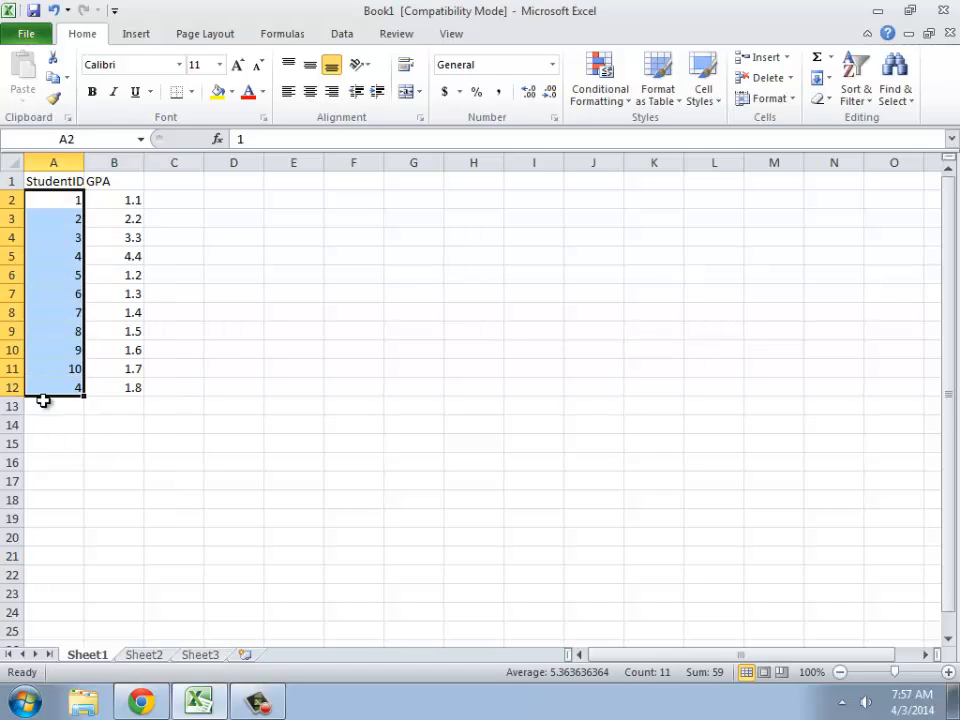
left_click(137, 654)
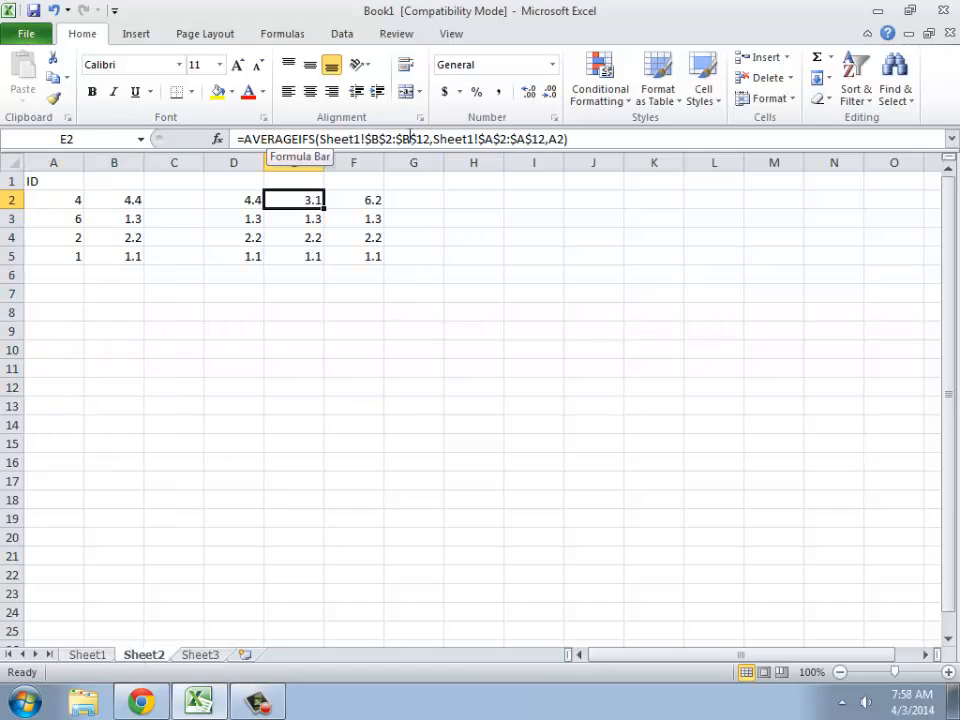
- Review the average range, criteria range and criterion A2 in E2's AVERAGEIFS formula in turn, keeping the formula as it is
left_click_drag(321, 138, 428, 145)
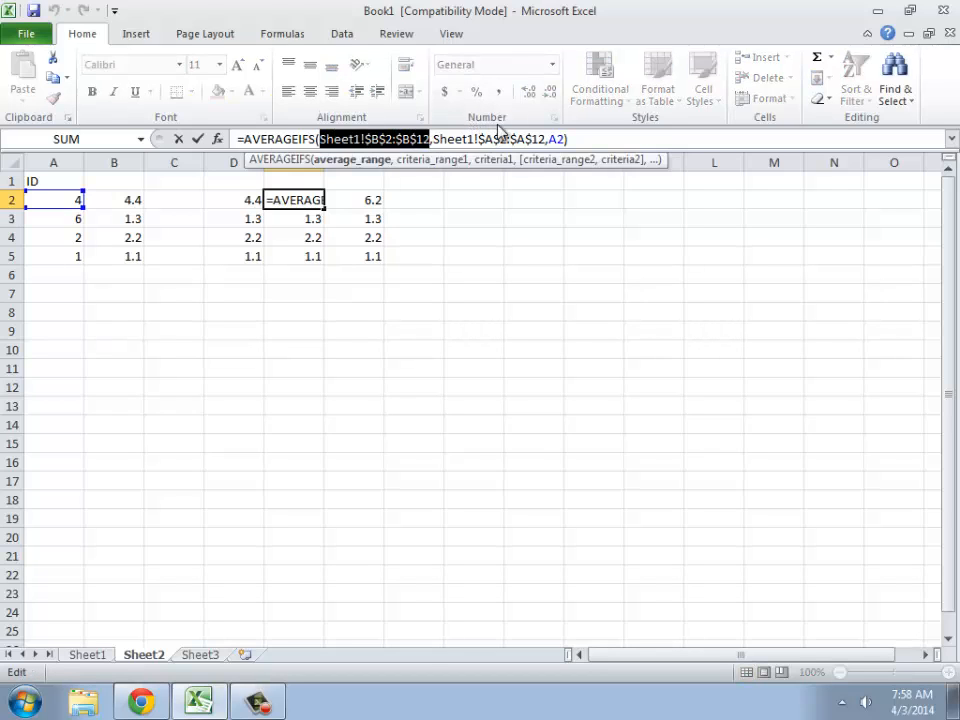
key("Escape")
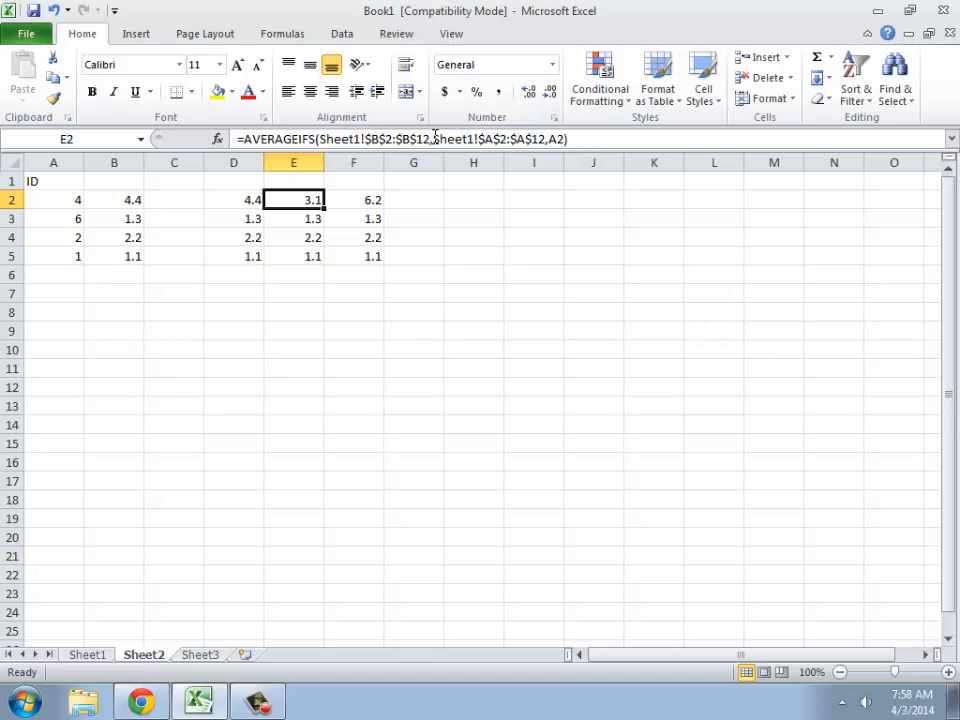
left_click_drag(433, 139, 566, 139)
key("Escape")
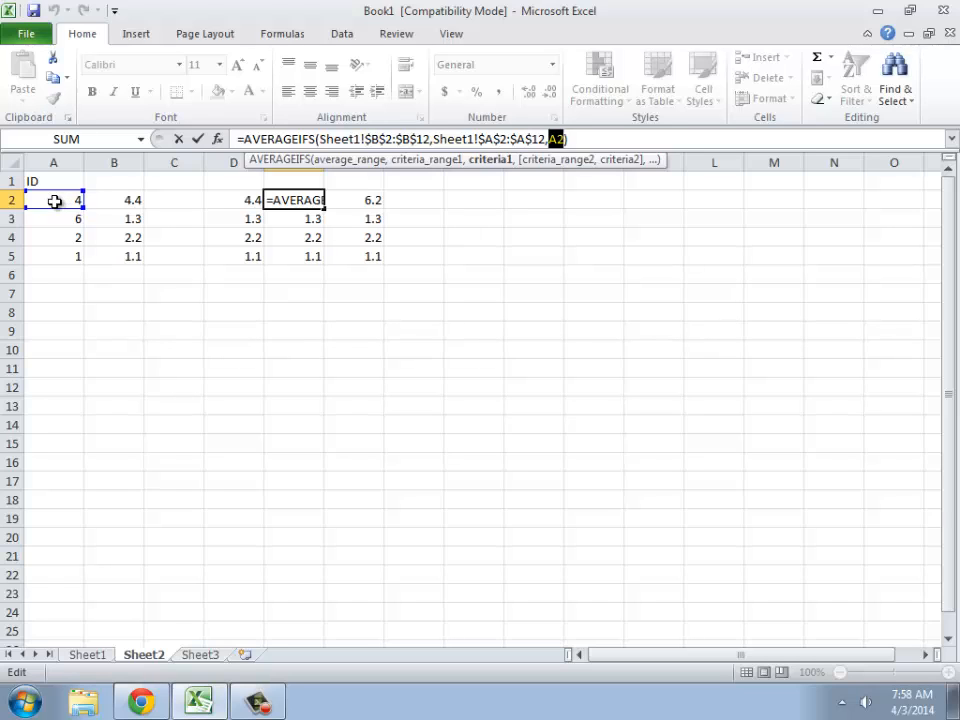
key("Escape")
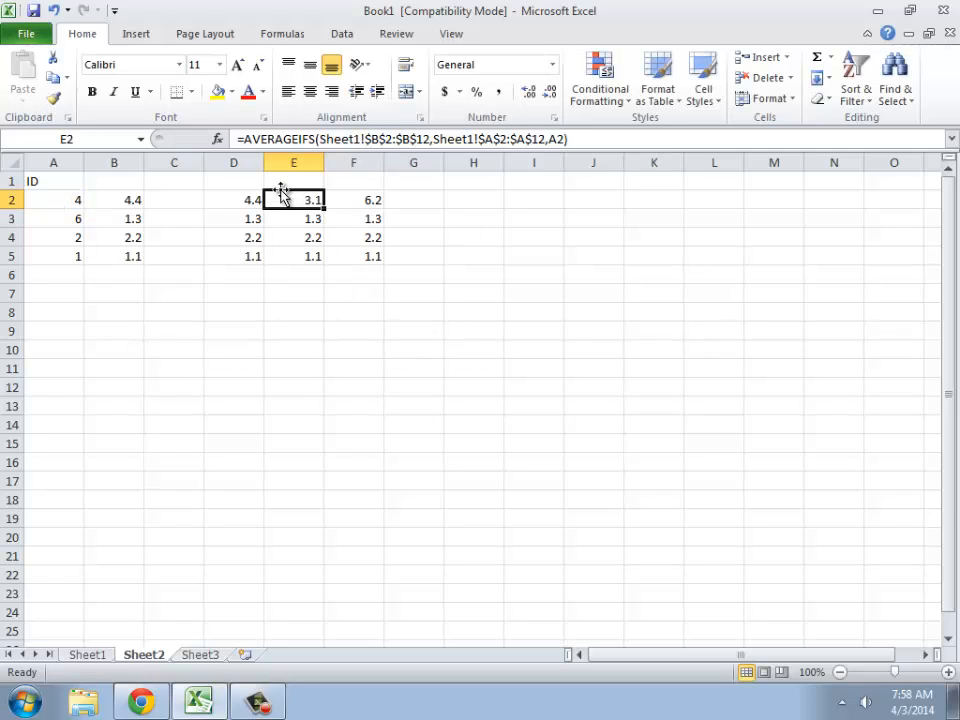
- Check the duplicated student's two GPA values in B5 and B12 on Sheet1
left_click(97, 655)
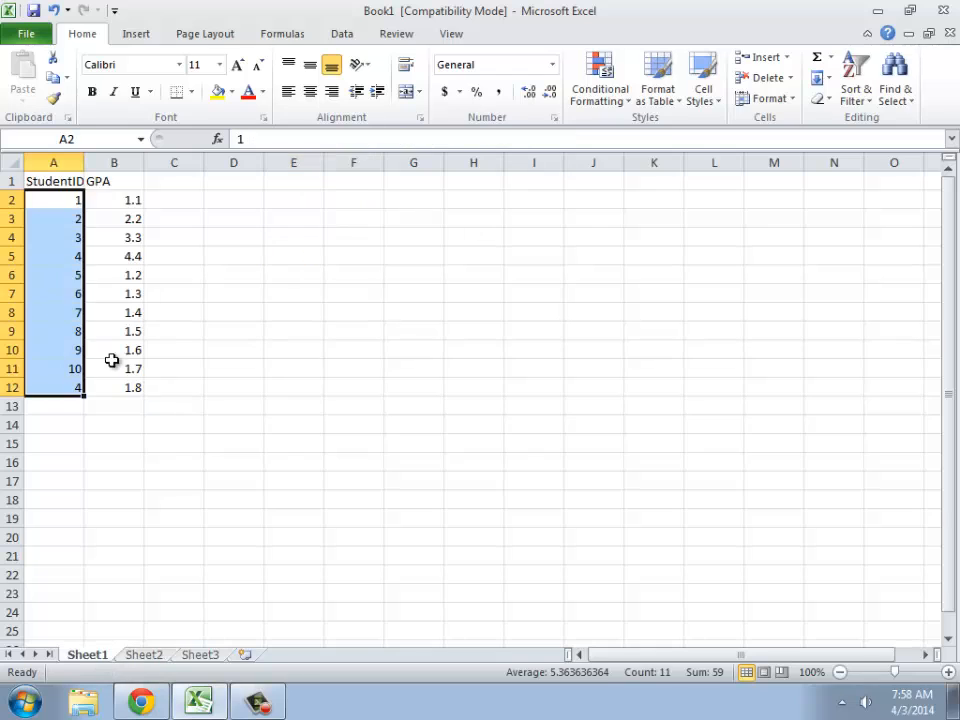
left_click(112, 258)
double_click(126, 395)
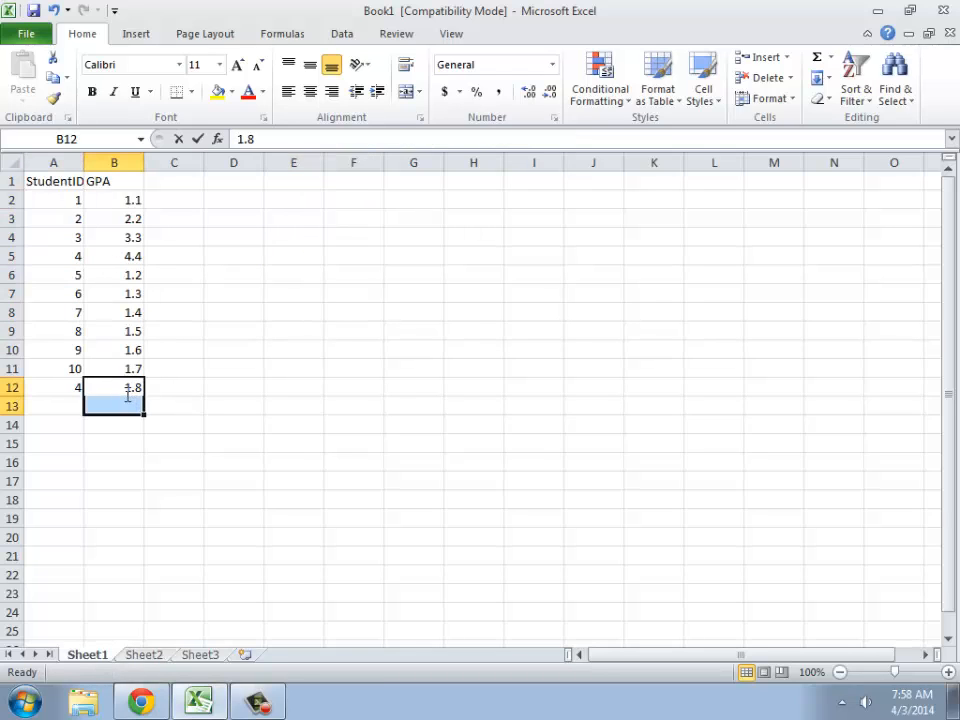
- Return to Sheet2 and check the AVERAGEIFS formulas in E3 and E5 against the one in E2
left_click(144, 656)
left_click(144, 656)
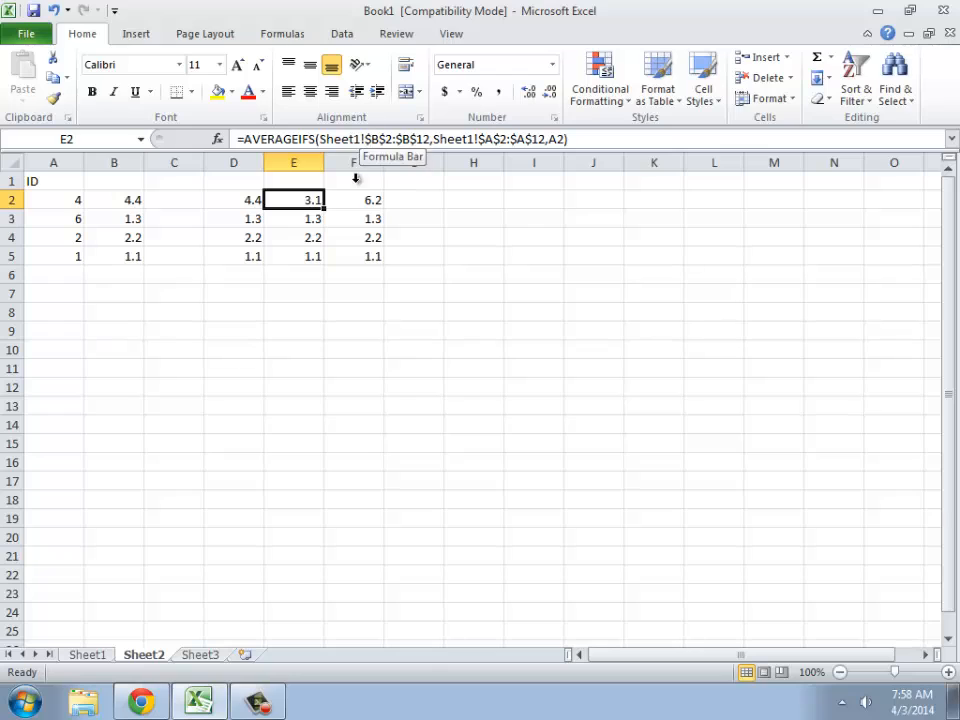
left_click(300, 221)
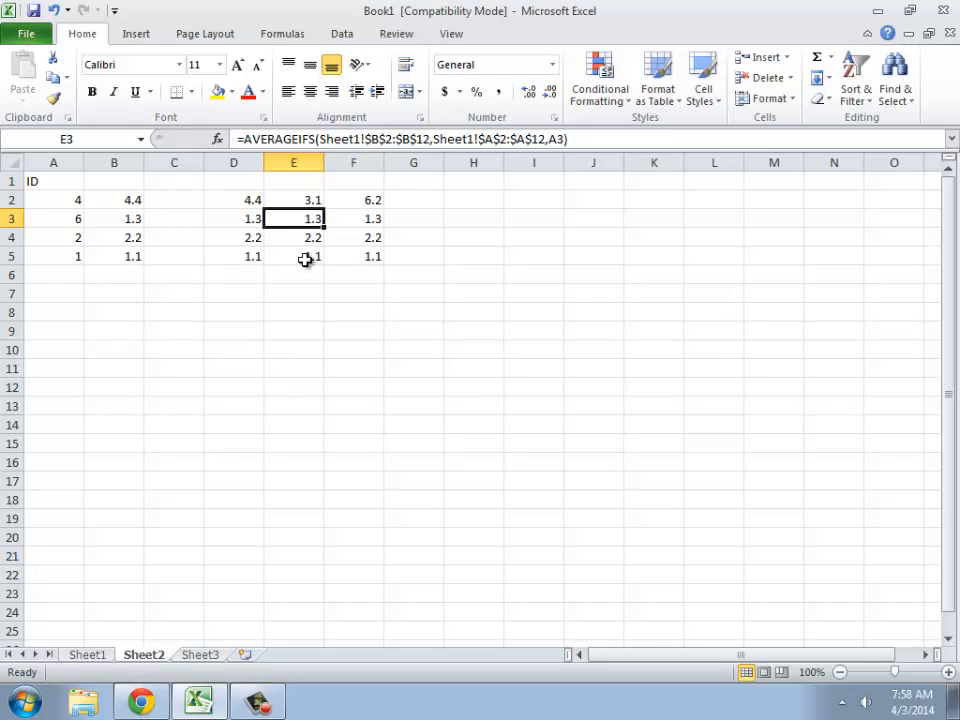
left_click(306, 255)
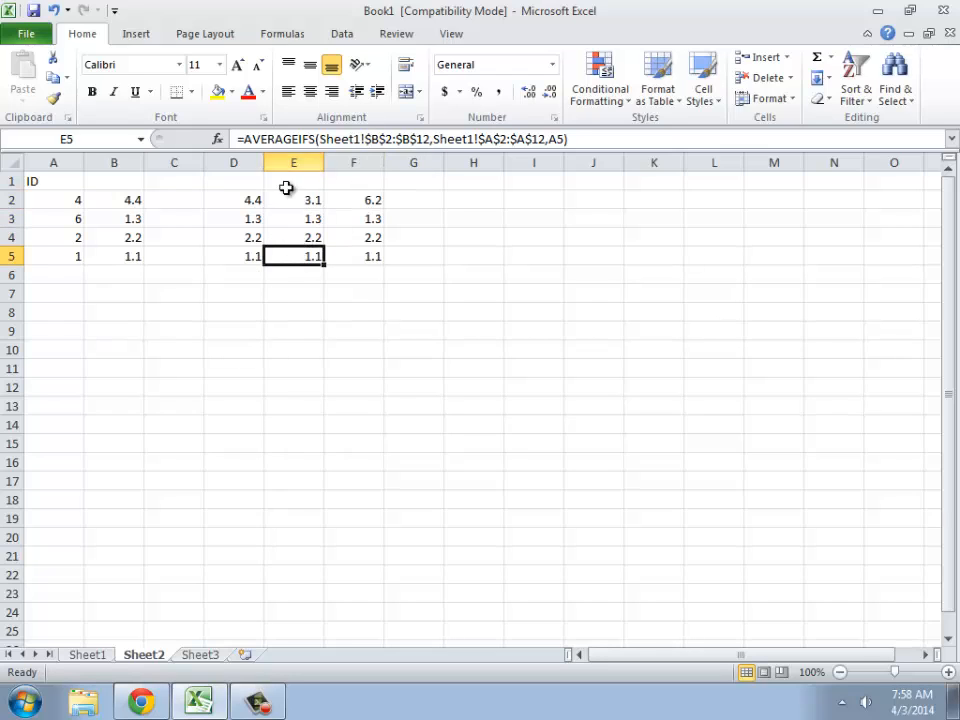
- Inspect the sum range, criteria range and criterion arguments of the SUMIFS formula in Sheet2's F2
left_click(364, 197)
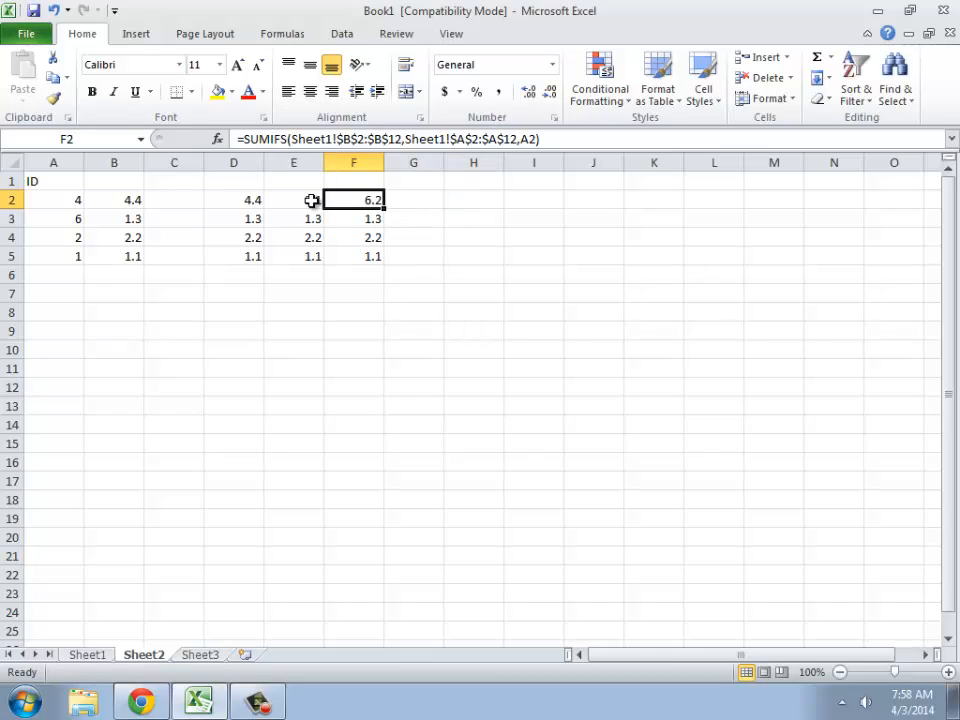
left_click(325, 139)
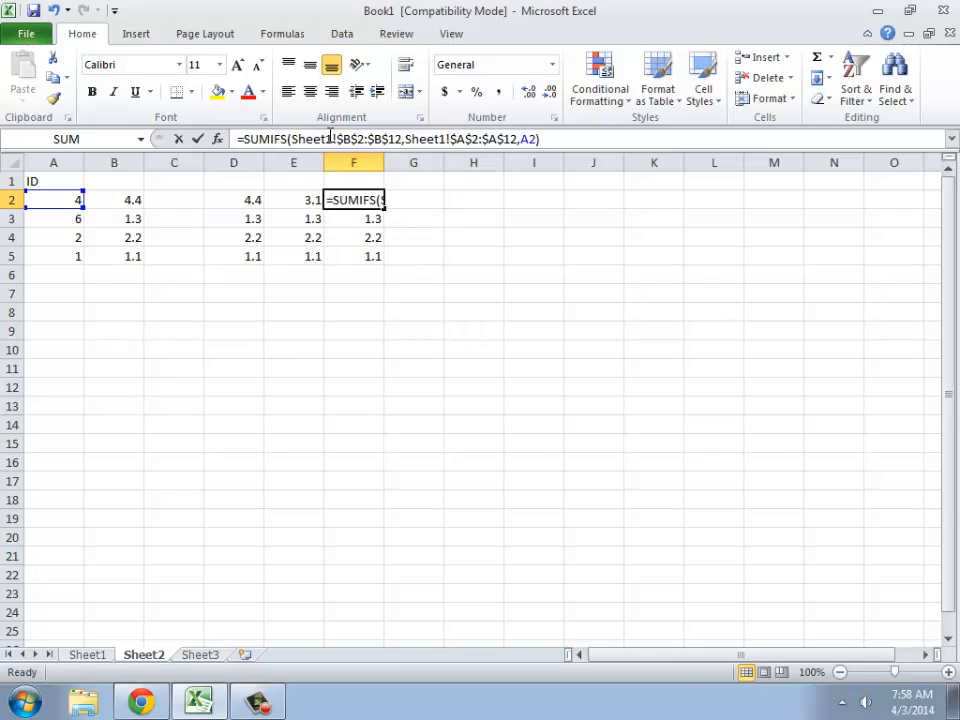
left_click(456, 139)
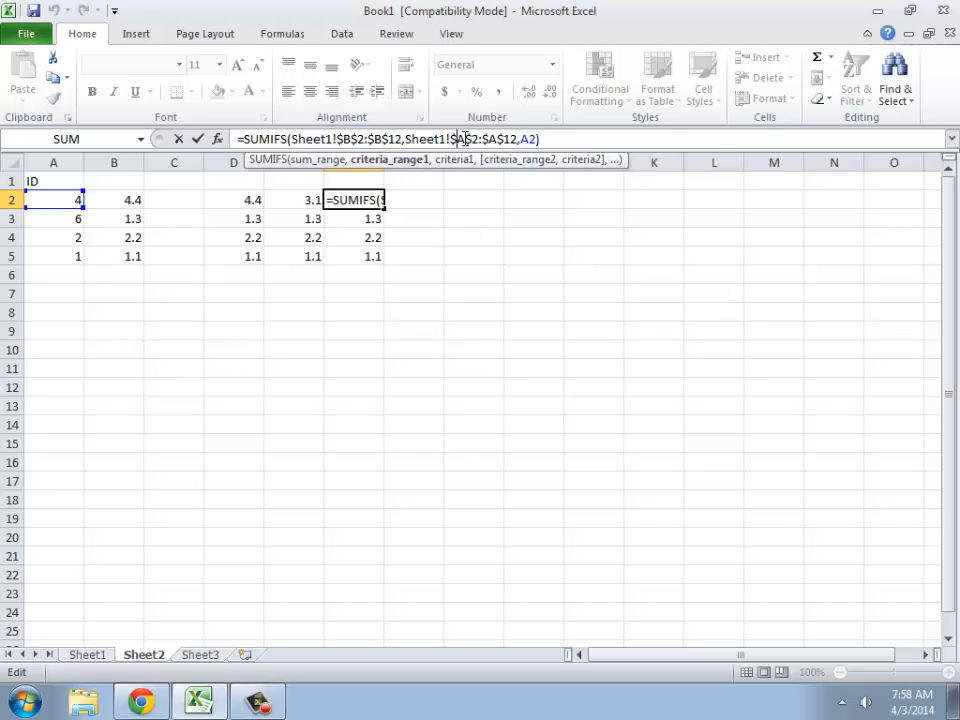
left_click(519, 139)
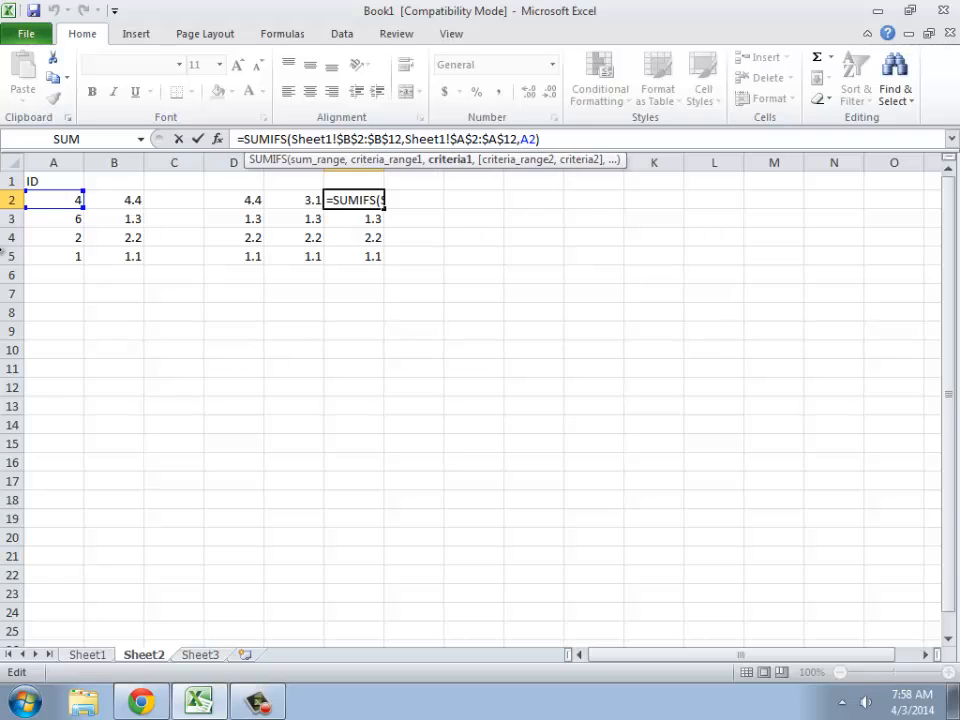